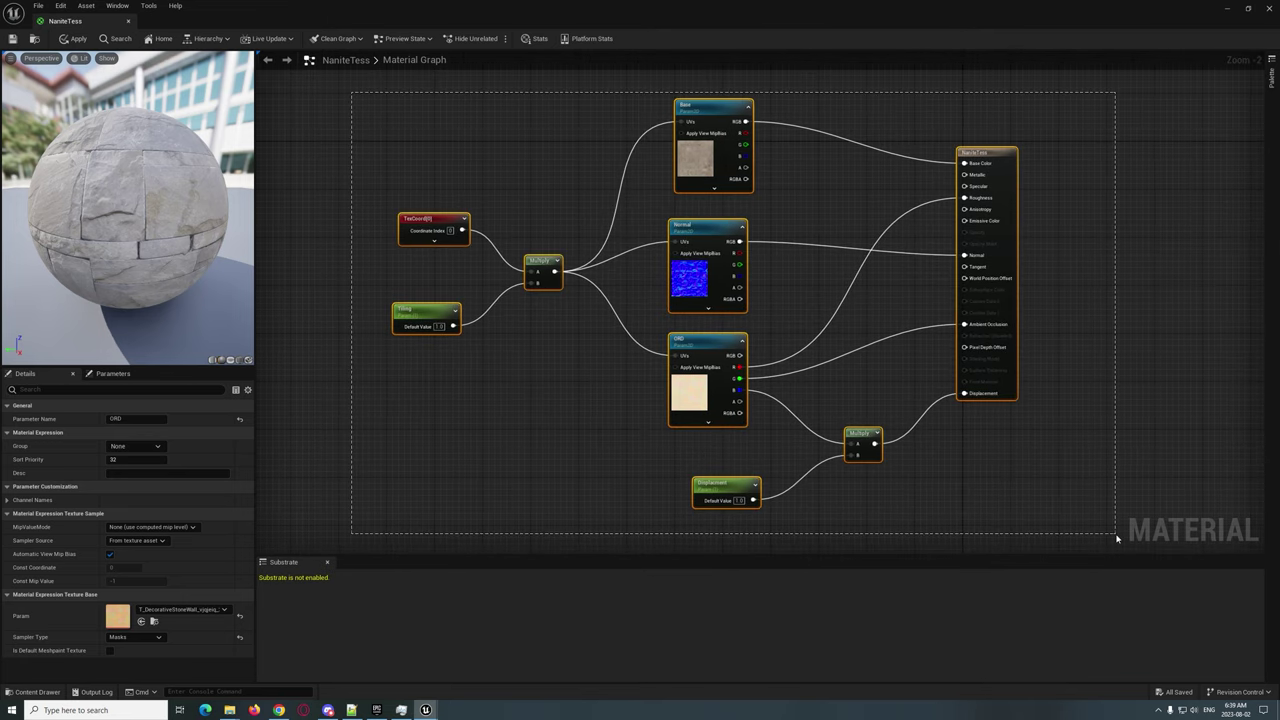
Save the NaniteTess material and close its material editor
drag(1117, 537, 1117, 537)
click(11, 39)
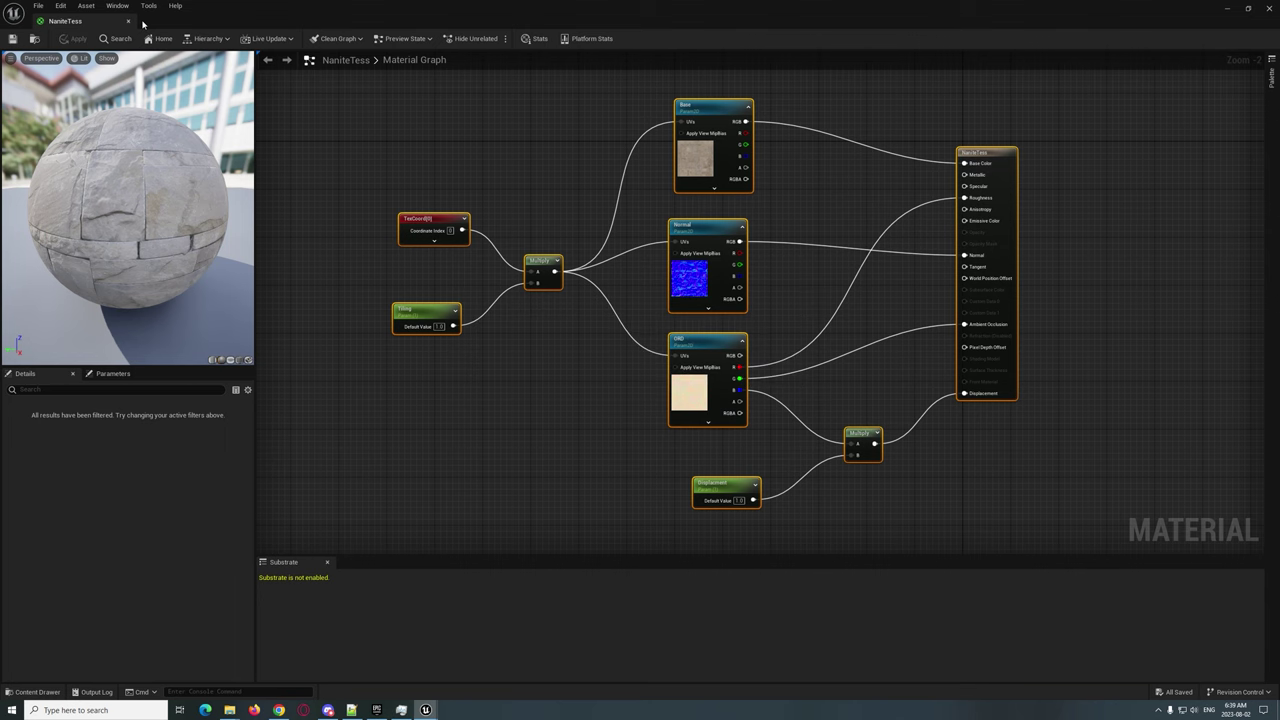
click(129, 23)
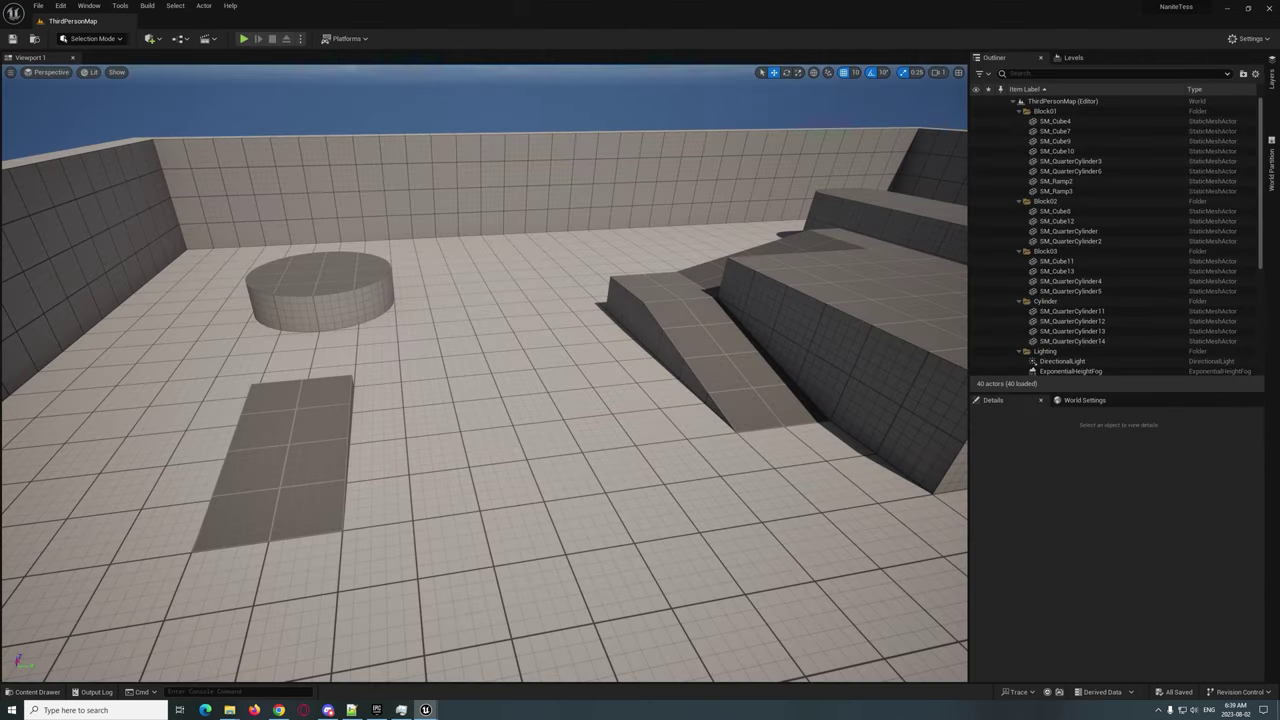
Create a material instance of NaniteTess in the Materials folder
click(35, 691)
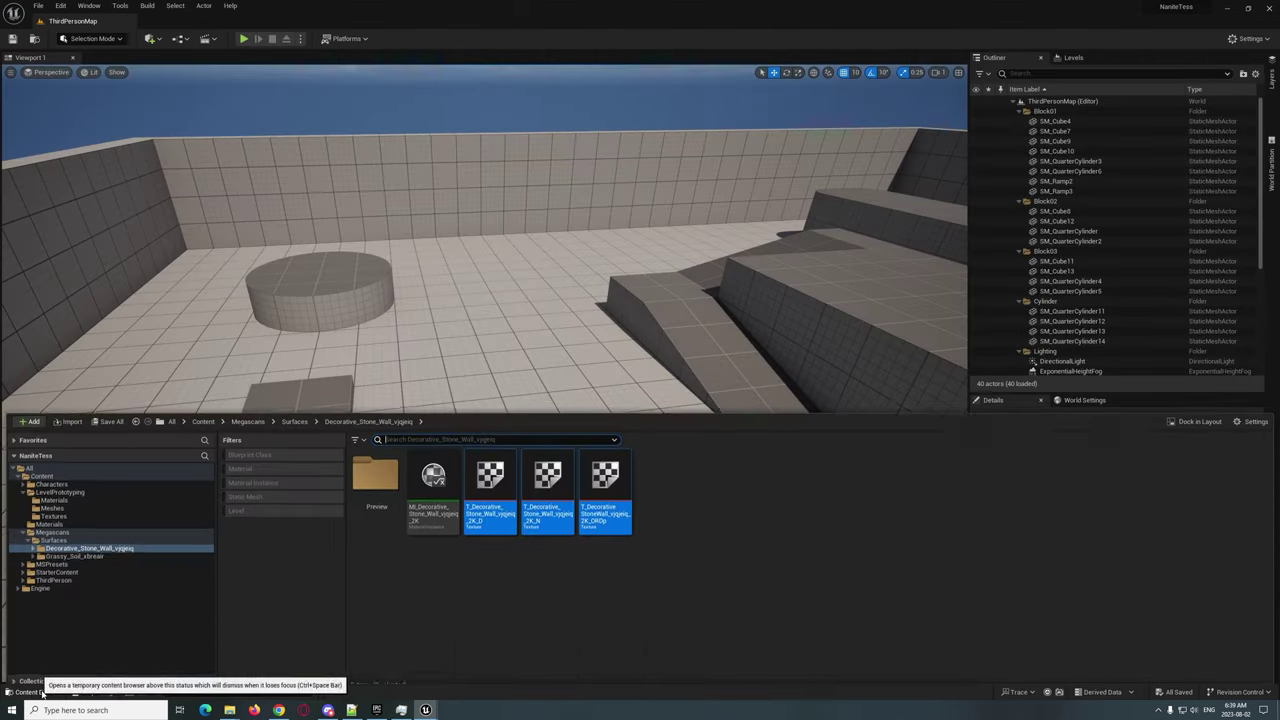
click(63, 517)
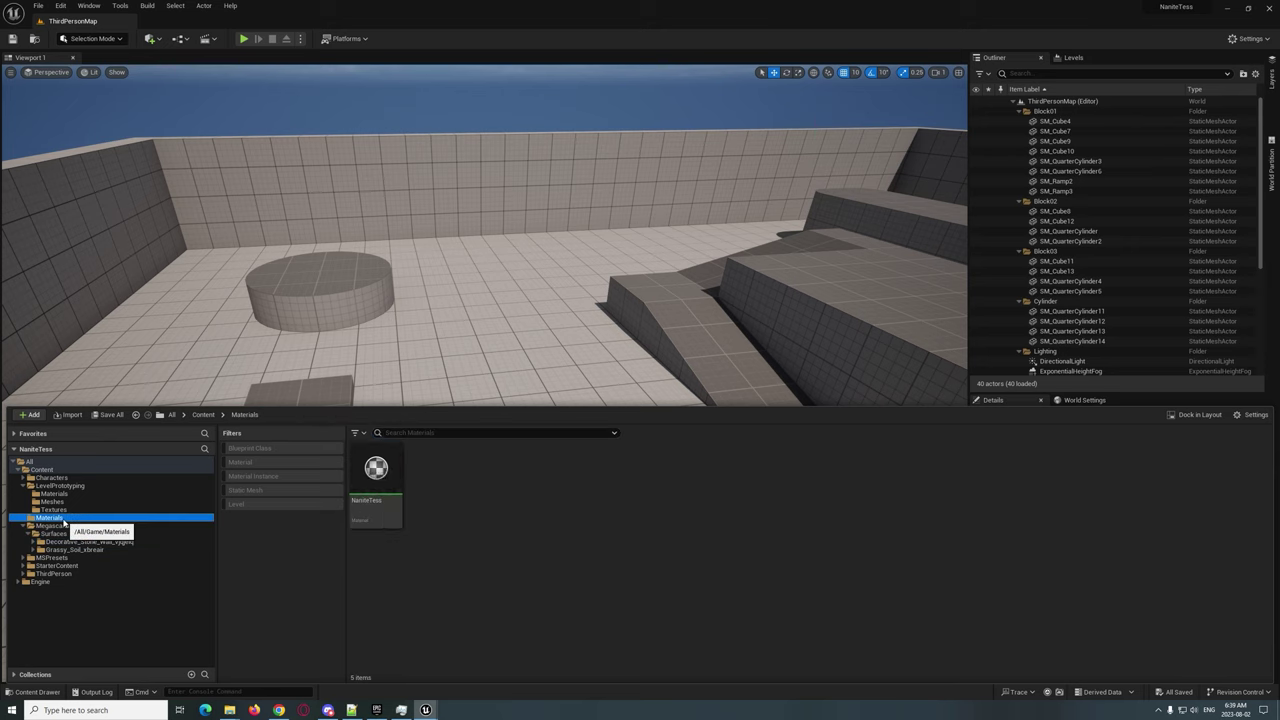
right_click(374, 469)
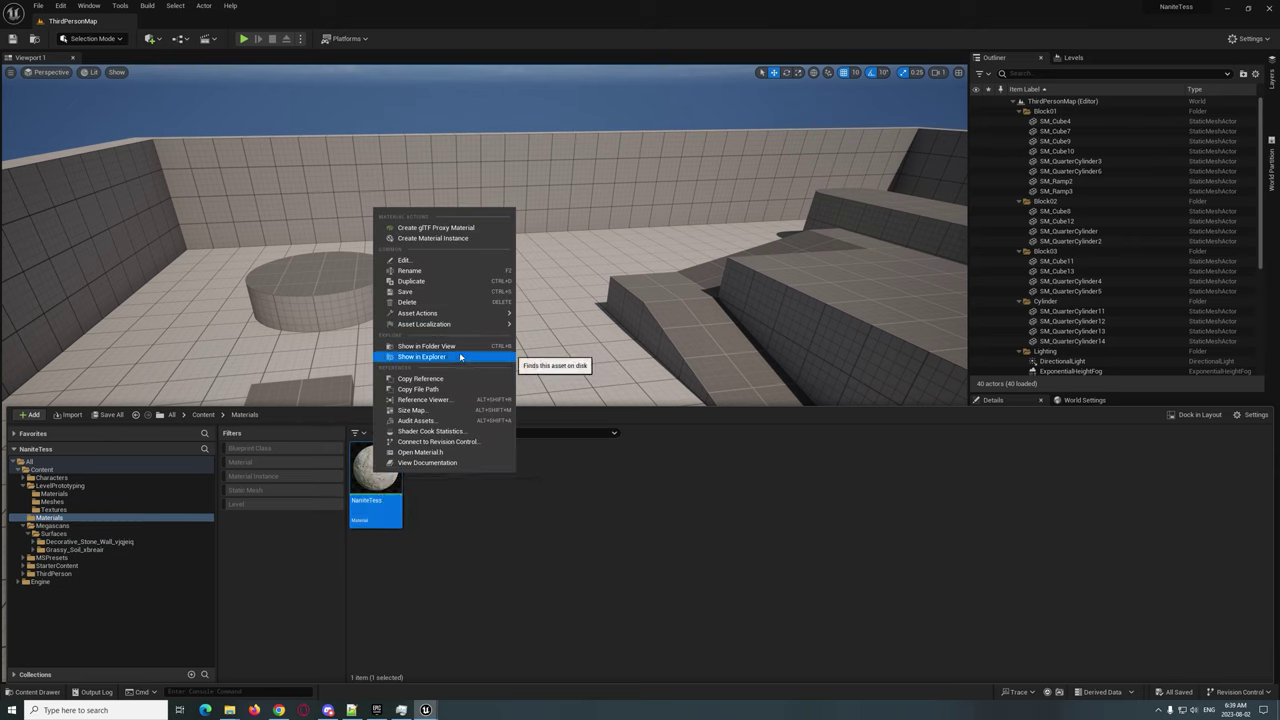
click(453, 241)
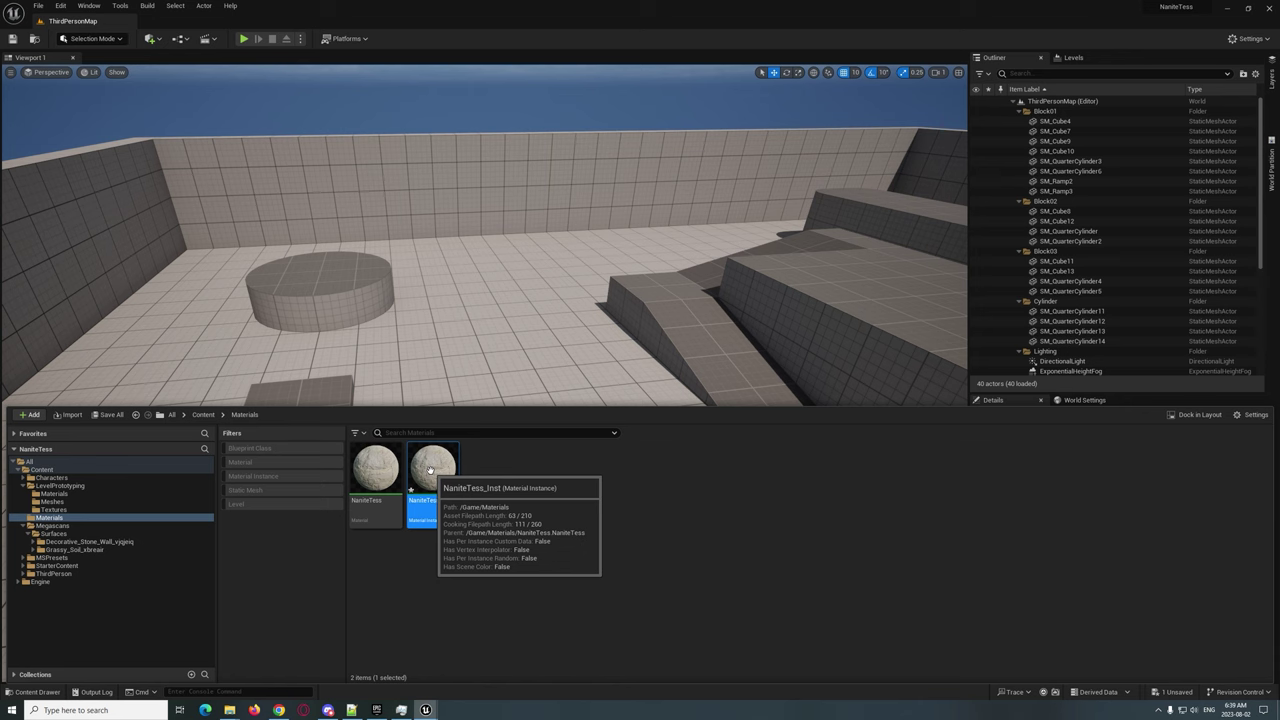
Open the NaniteTess_Inst material instance to review its parameters, and close its editor
double_click(433, 480)
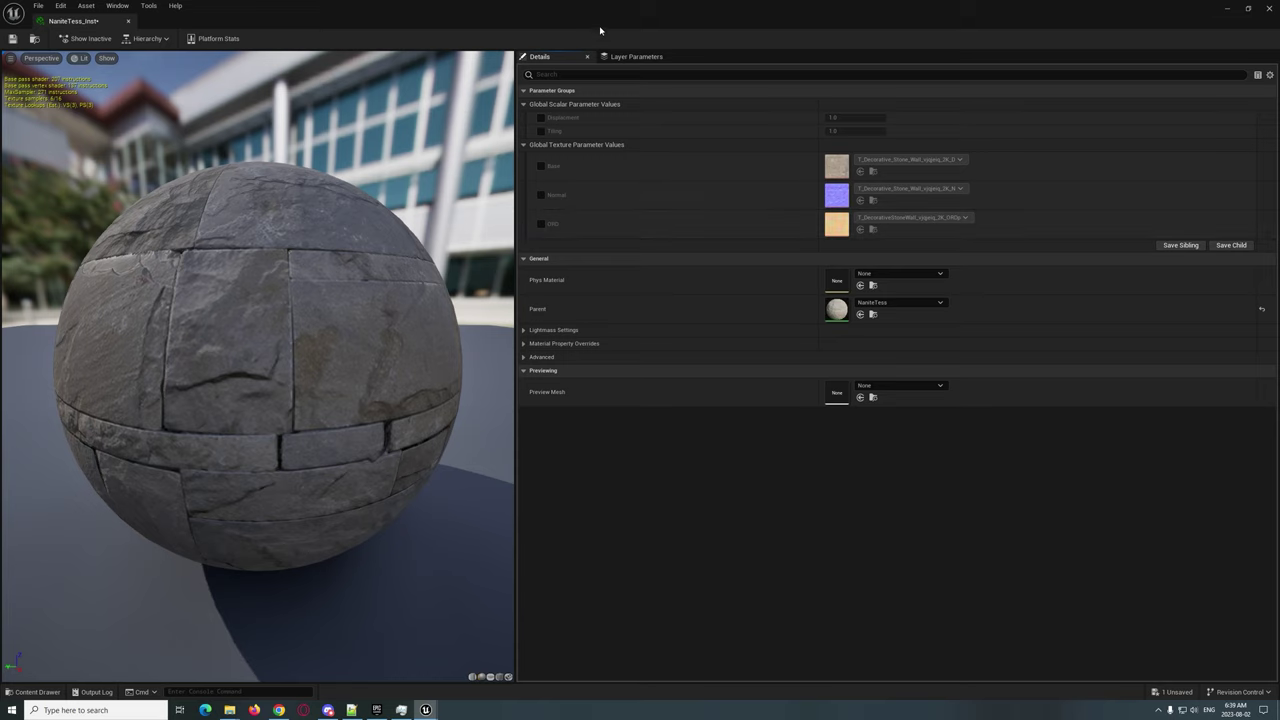
drag(606, 27, 793, 98)
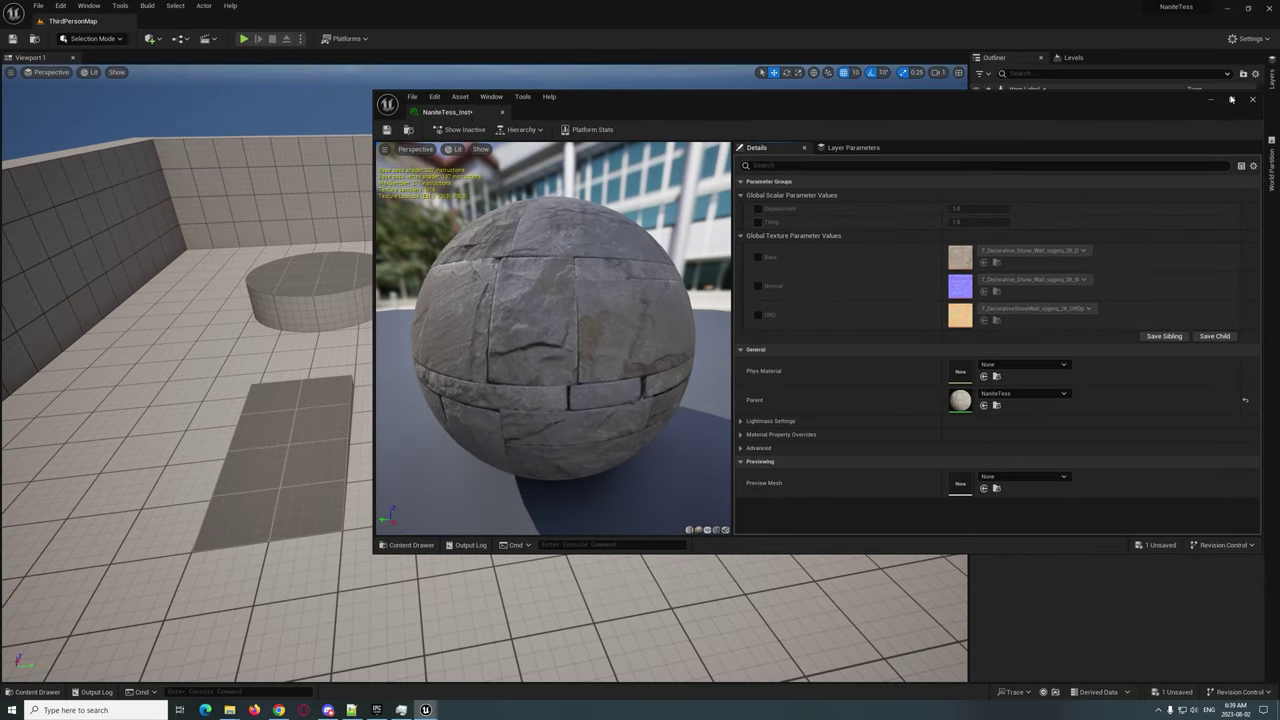
click(1251, 101)
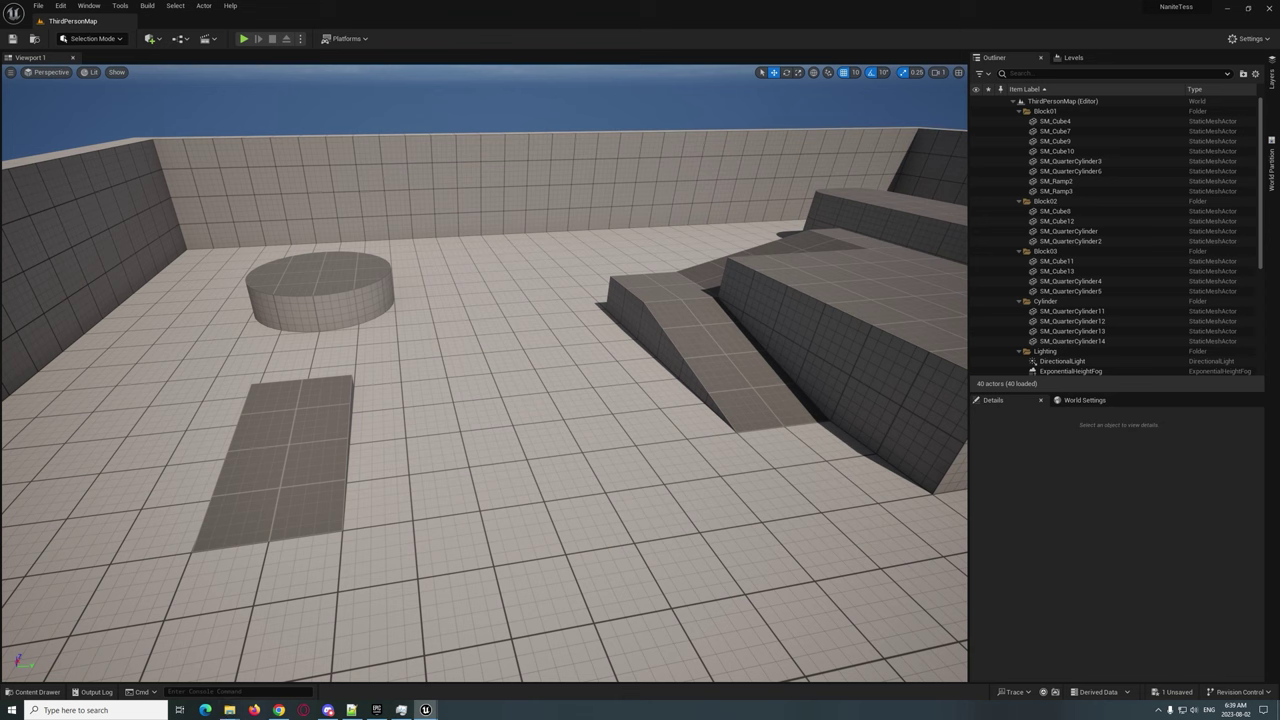
Apply the NaniteTess_Inst material instance to the level's back wall
click(34, 691)
drag(434, 472, 421, 171)
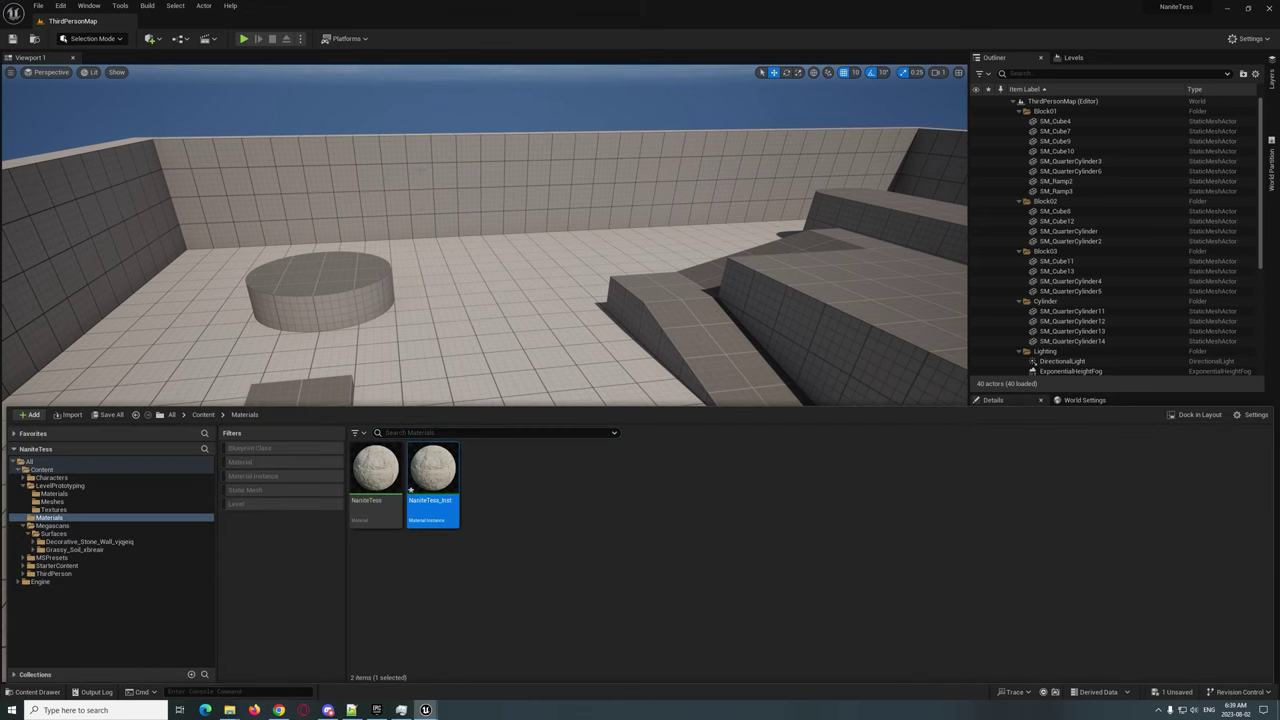
key(w)
mouse_move(446, 192)
right_down()
mouse_move(475, 194)
mouse_move(490, 100)
mouse_move(530, 175)
mouse_move(450, 192)
mouse_move(425, 180)
right_up()
key(w)
key(s)
key(s)
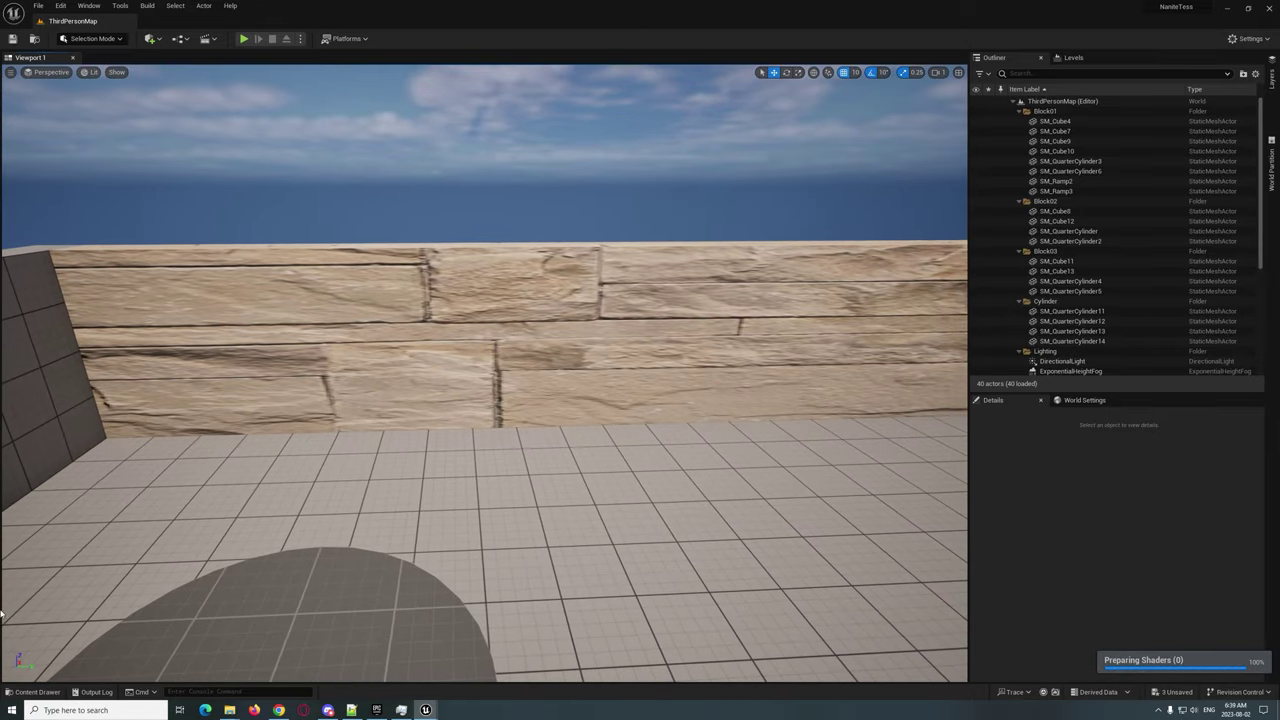
Open NaniteTess_Inst, enable the Tiling parameter override and set it to 50
click(24, 692)
double_click(433, 474)
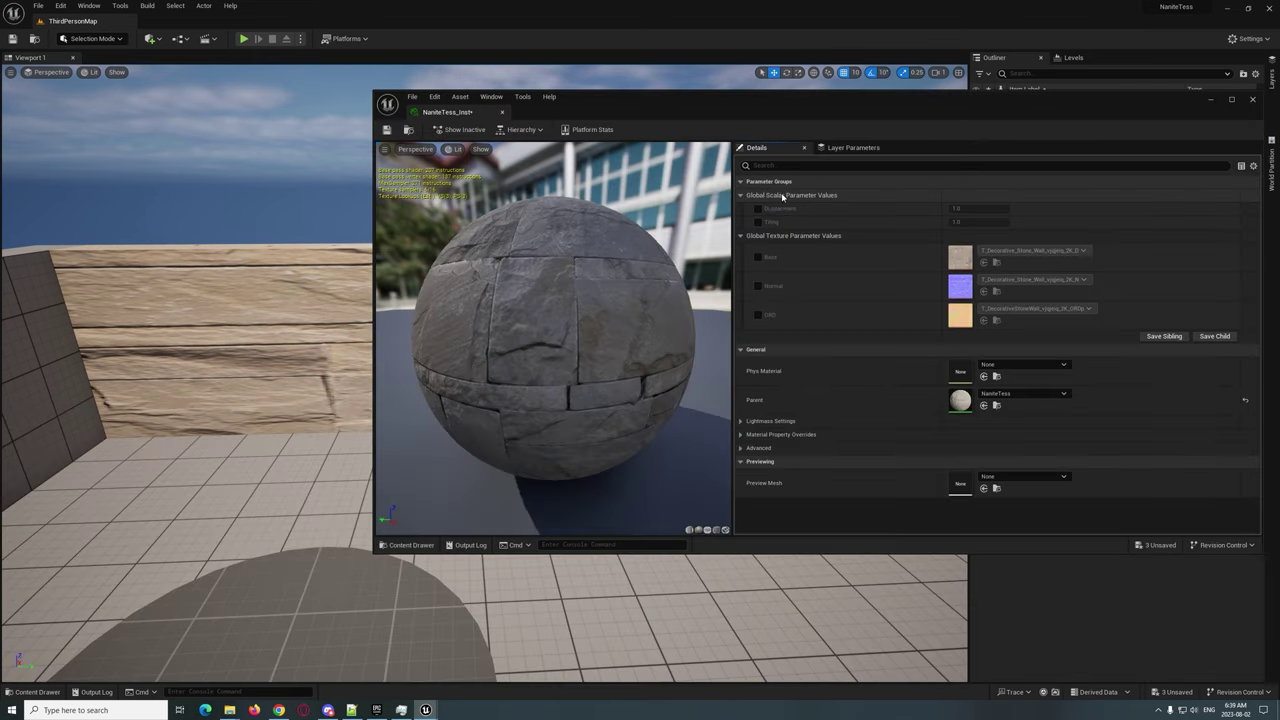
drag(869, 106, 839, 270)
click(727, 387)
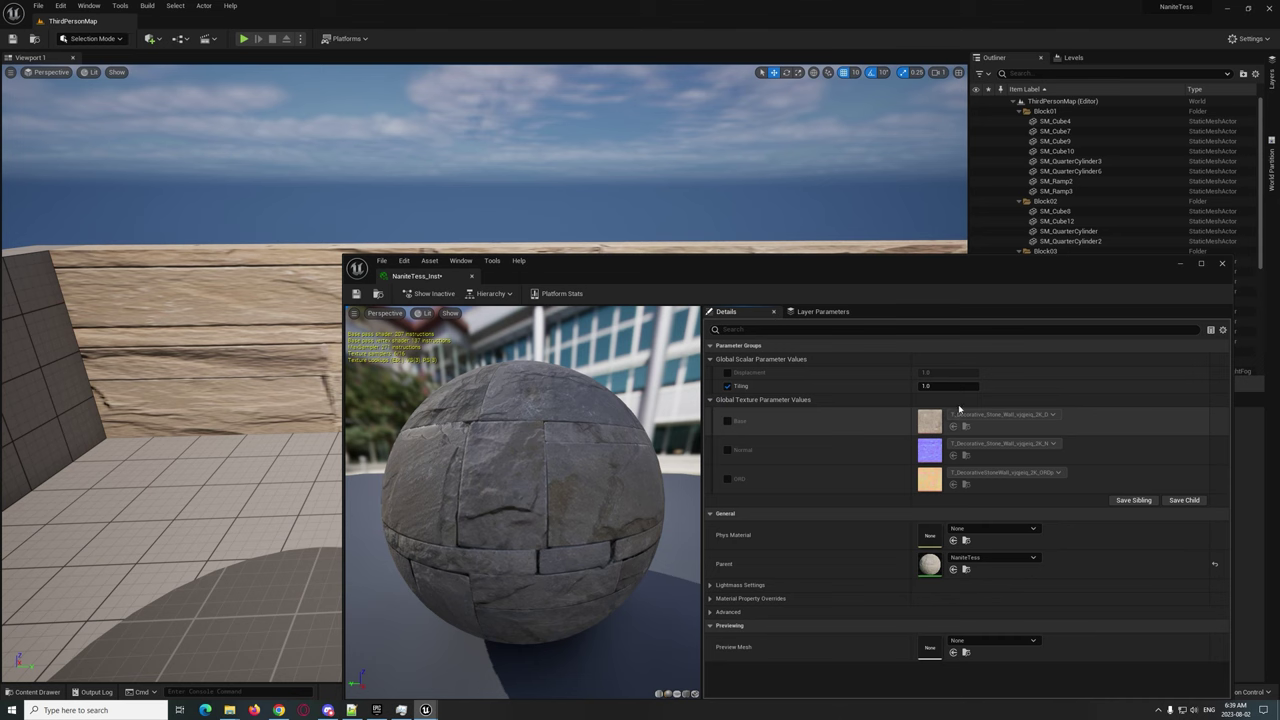
click(952, 385)
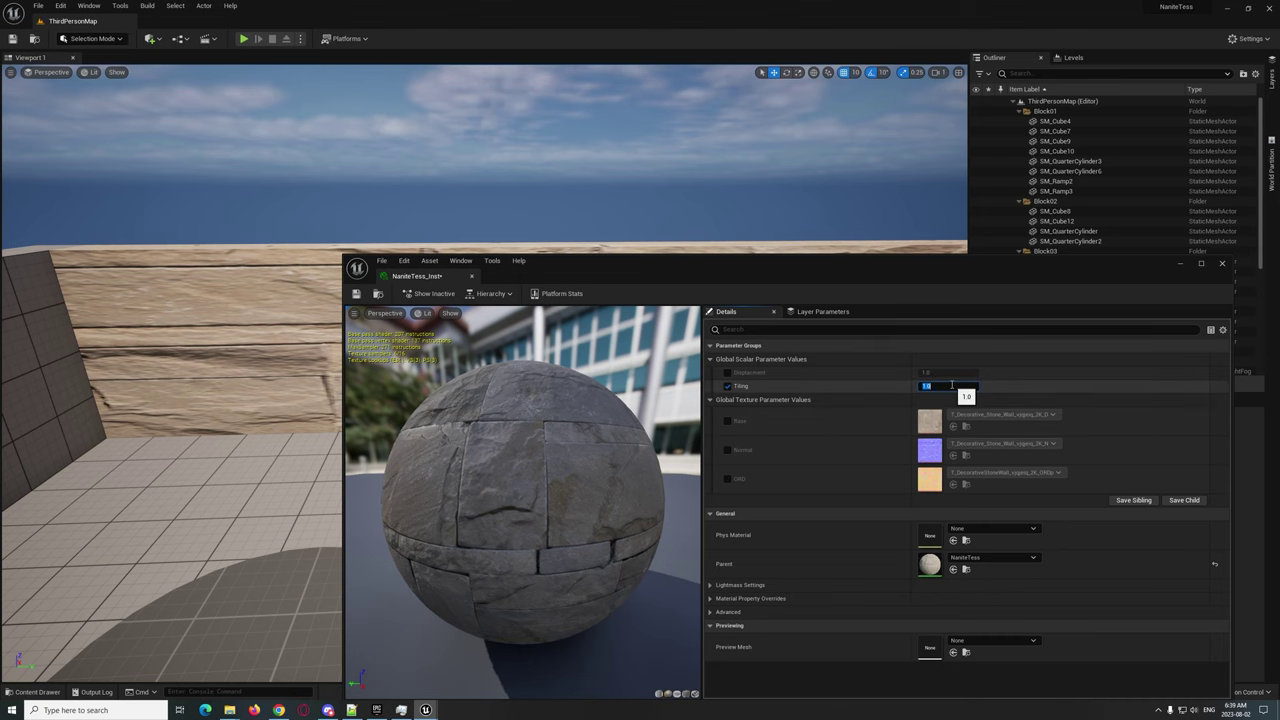
key(Return)
drag(720, 263, 836, 355)
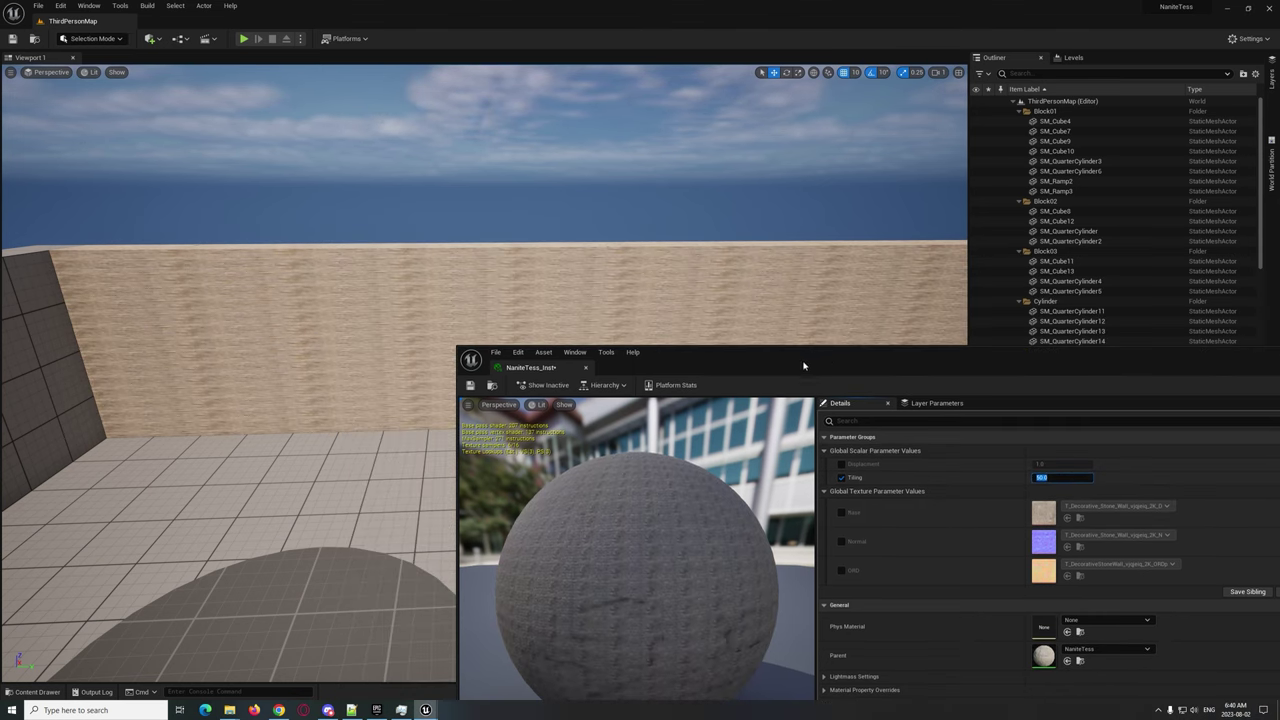
Apply NaniteTess_Inst to the level's floor
right_drag(300, 300, 358, 360)
key(w)
key(s)
right_drag(265, 355, 268, 358)
click(57, 692)
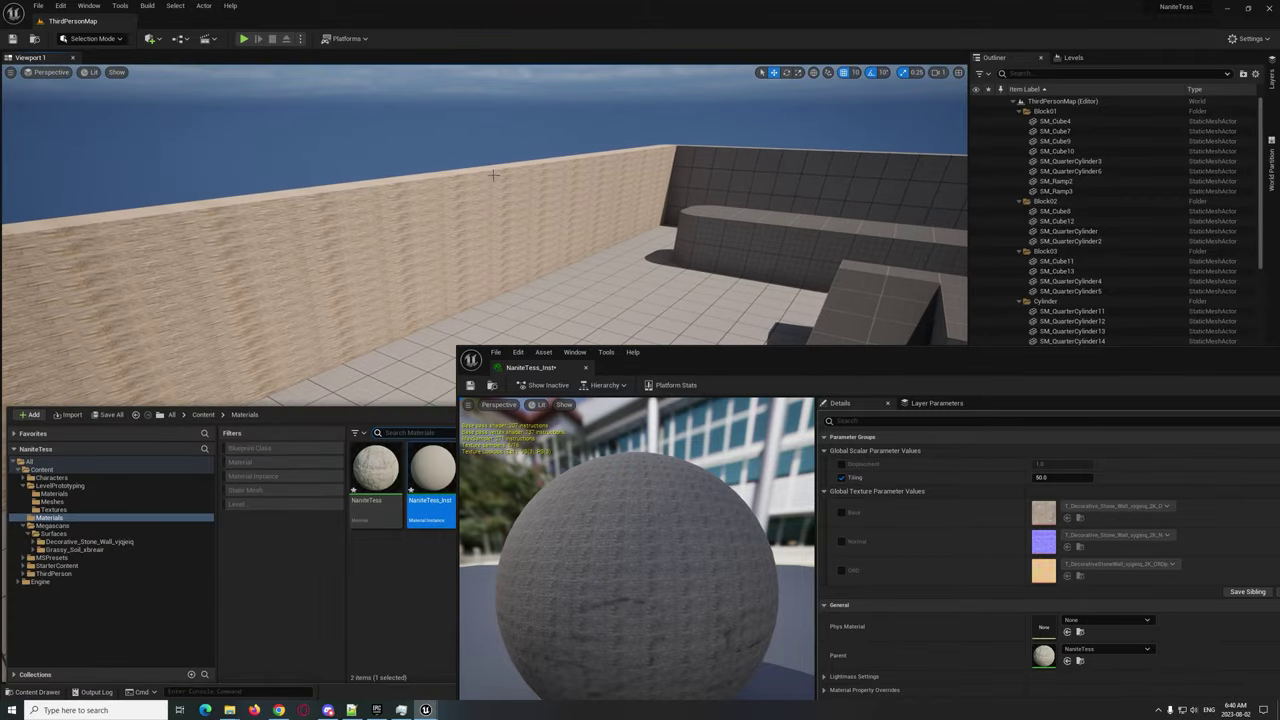
drag(405, 494, 584, 298)
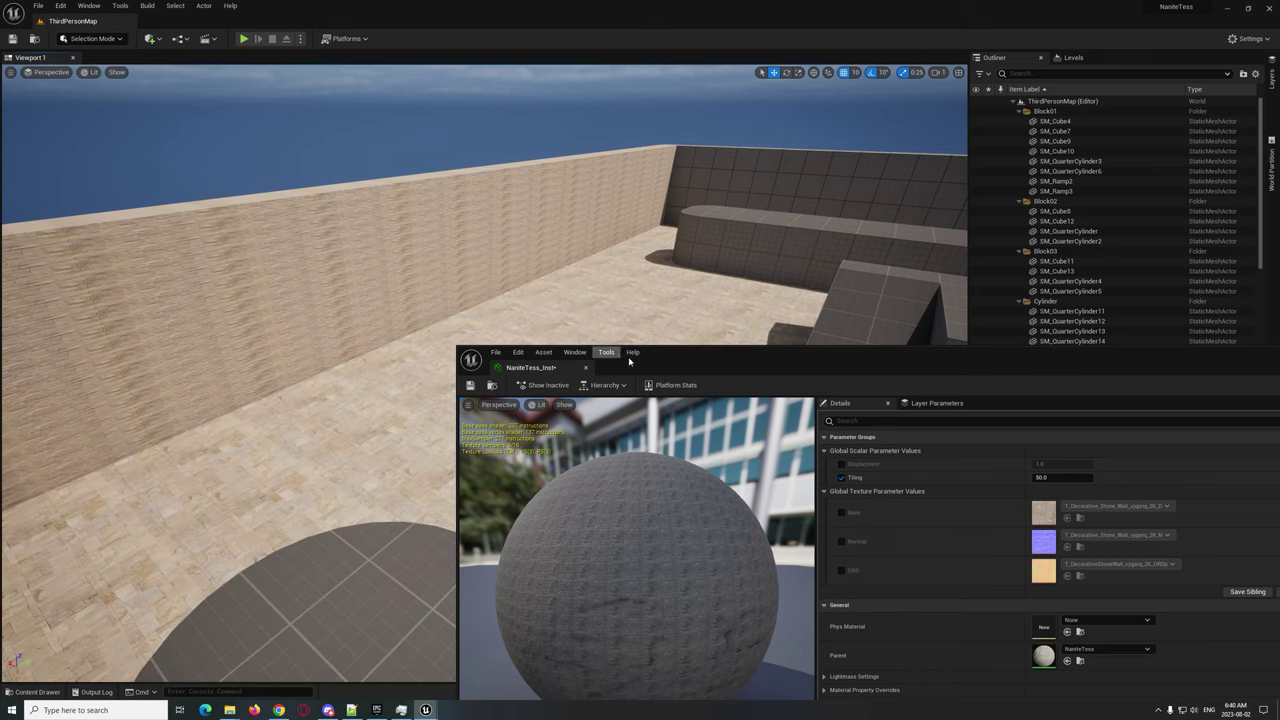
Examine the stone tiling on the floor both close up and from a distance
drag(651, 363, 910, 358)
right_drag(600, 320, 584, 410)
key(w)
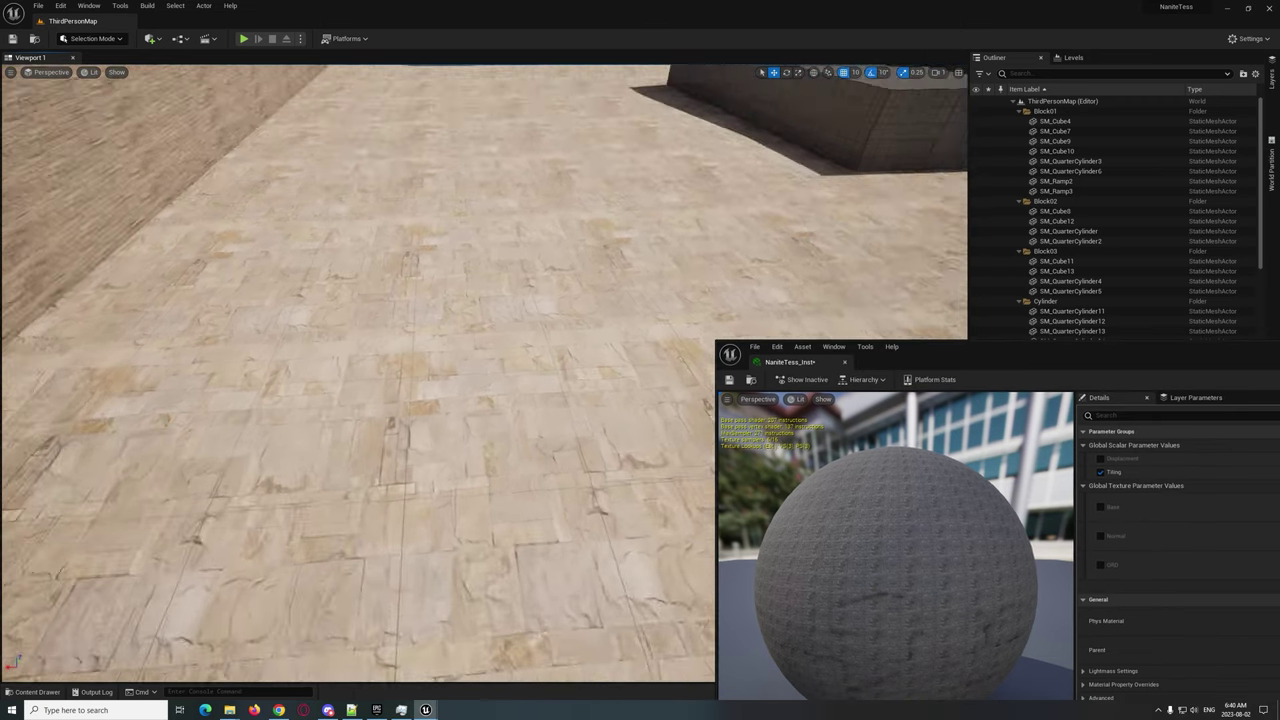
right_drag(404, 410, 402, 360)
drag(1005, 346, 579, 157)
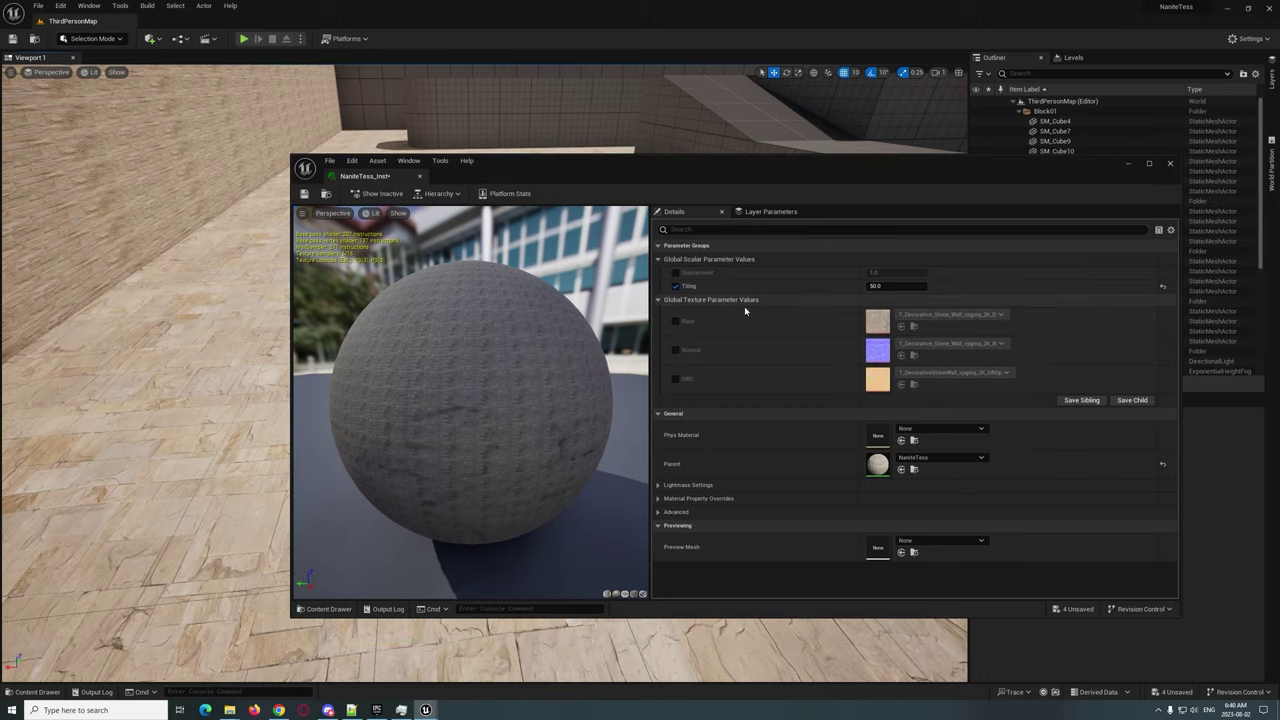
click(806, 146)
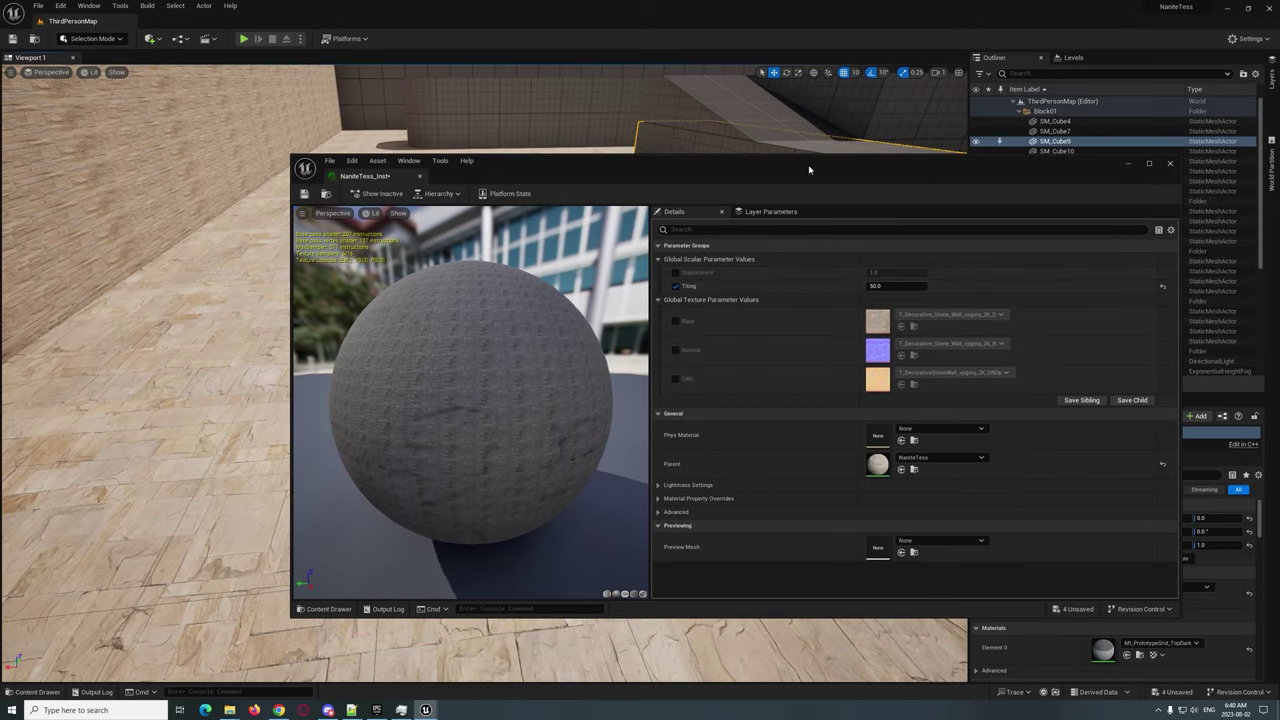
drag(810, 170, 1081, 142)
right_drag(138, 423, 290, 414)
key(w)
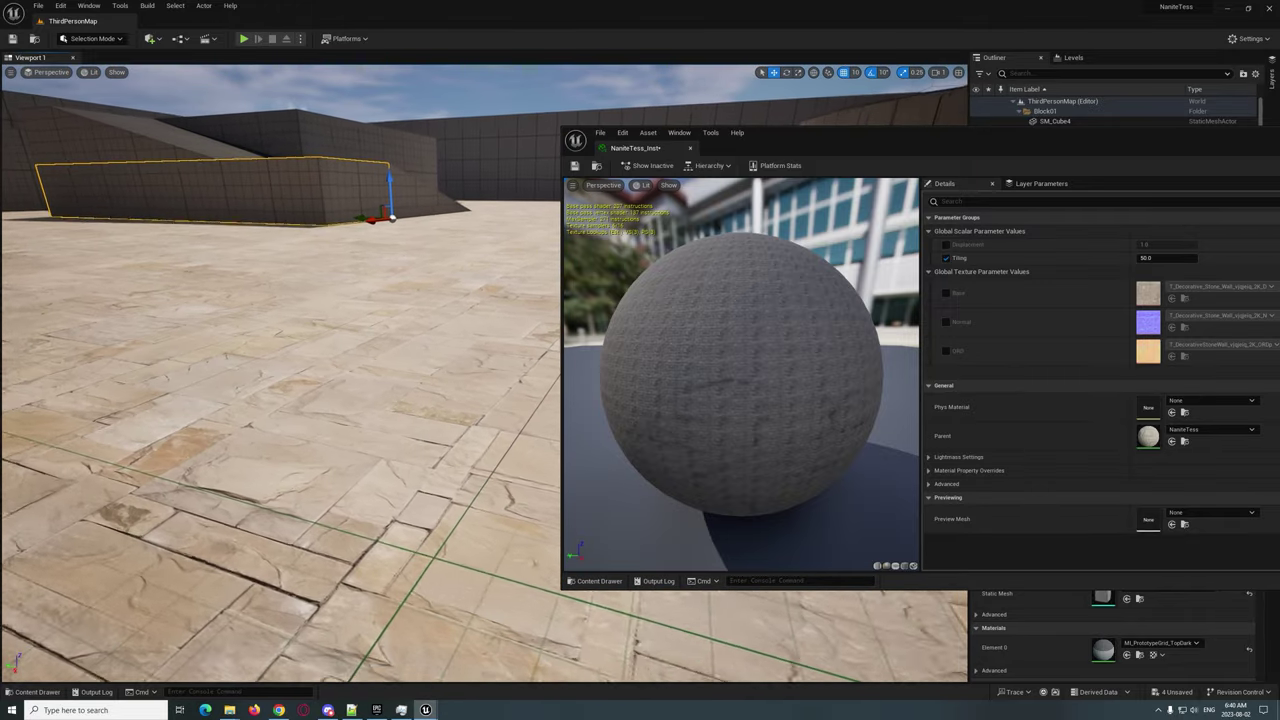
right_drag(535, 170, 473, 260)
drag(836, 165, 826, 87)
right_drag(400, 300, 368, 328)
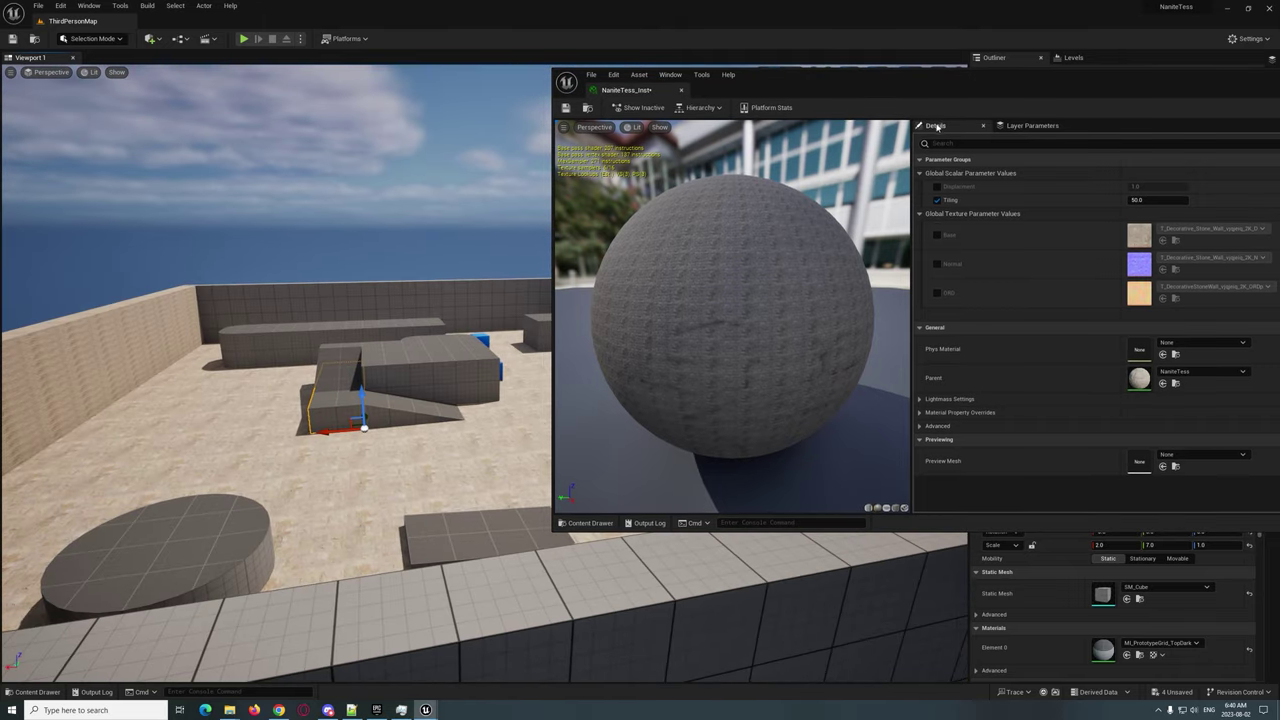
Close the NaniteTess_Inst editor to show the level unobstructed
drag(986, 89, 697, 115)
click(1101, 105)
right_drag(800, 400, 760, 455)
key(w)
right_drag(963, 257, 880, 275)
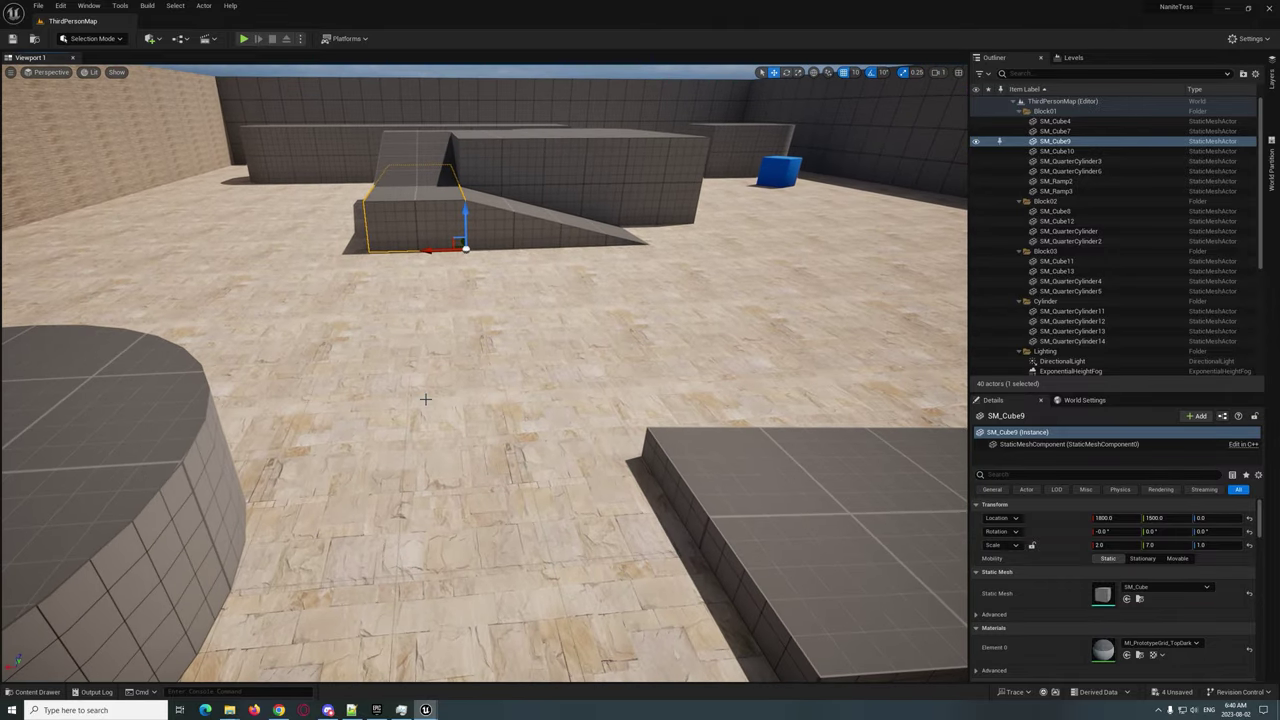
Locate the floor's SM_Cube static mesh in the content browser and check its Nanite setting
click(407, 335)
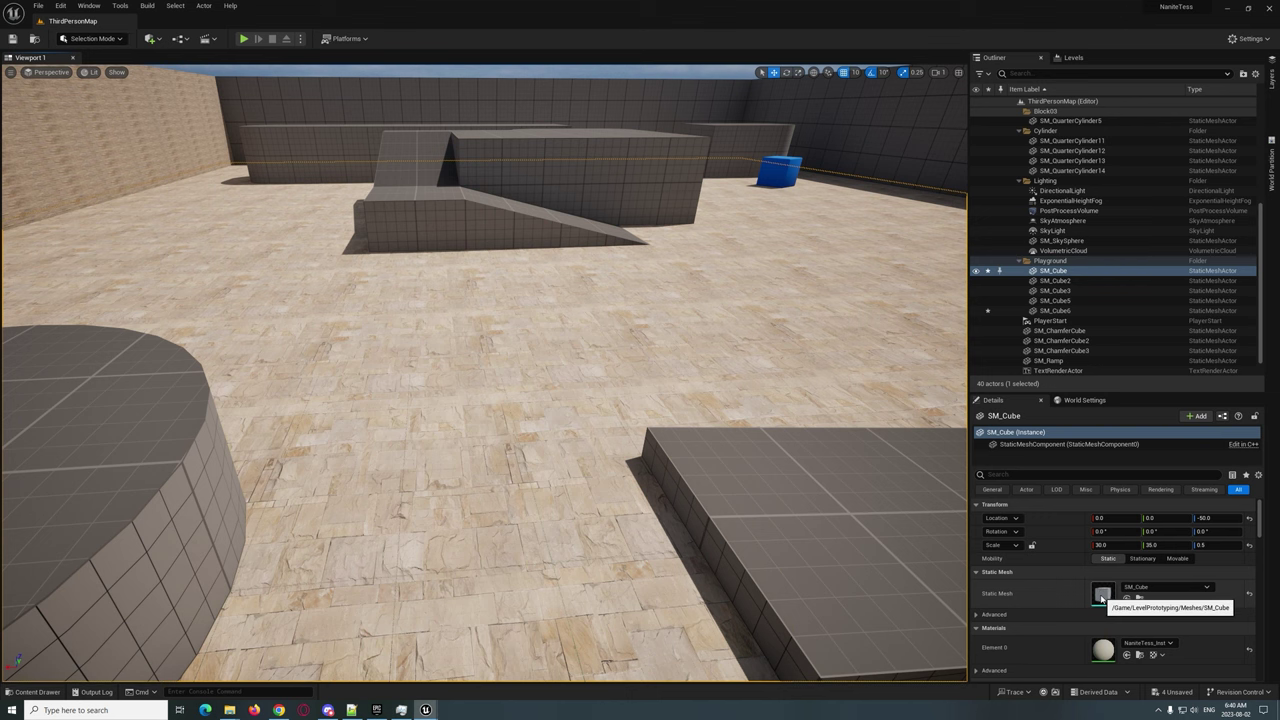
click(1139, 598)
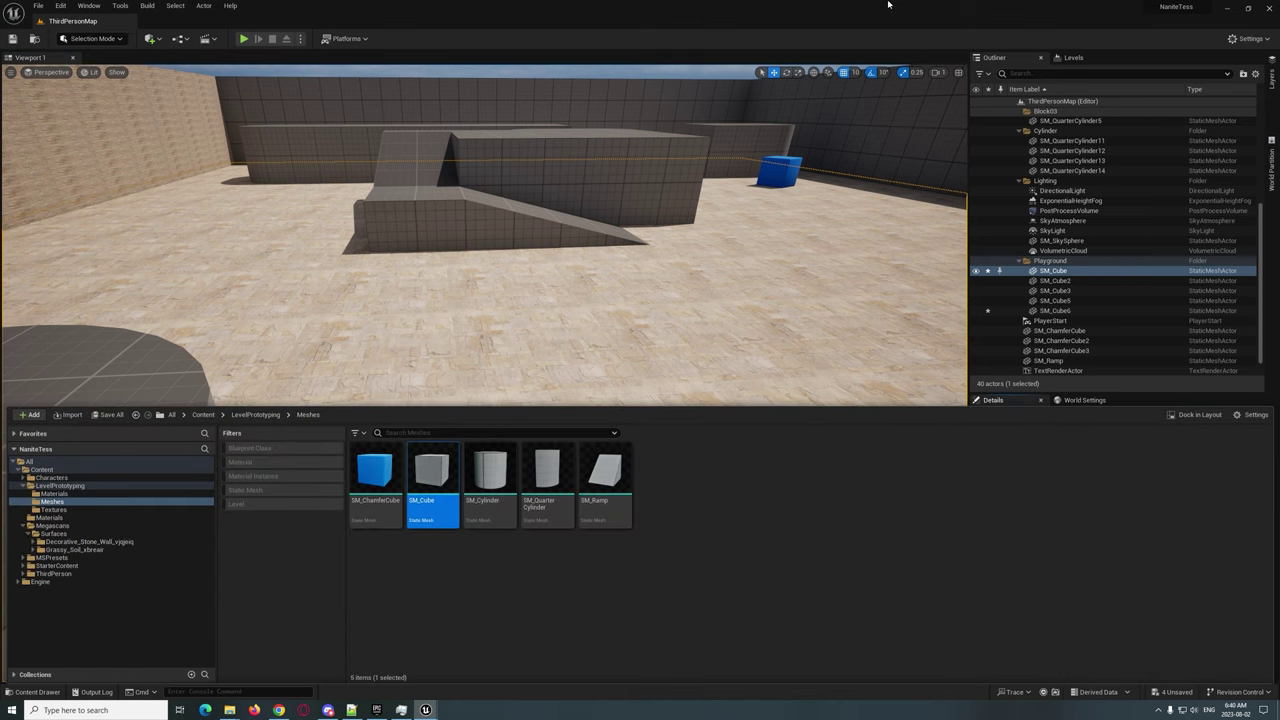
right_click(421, 478)
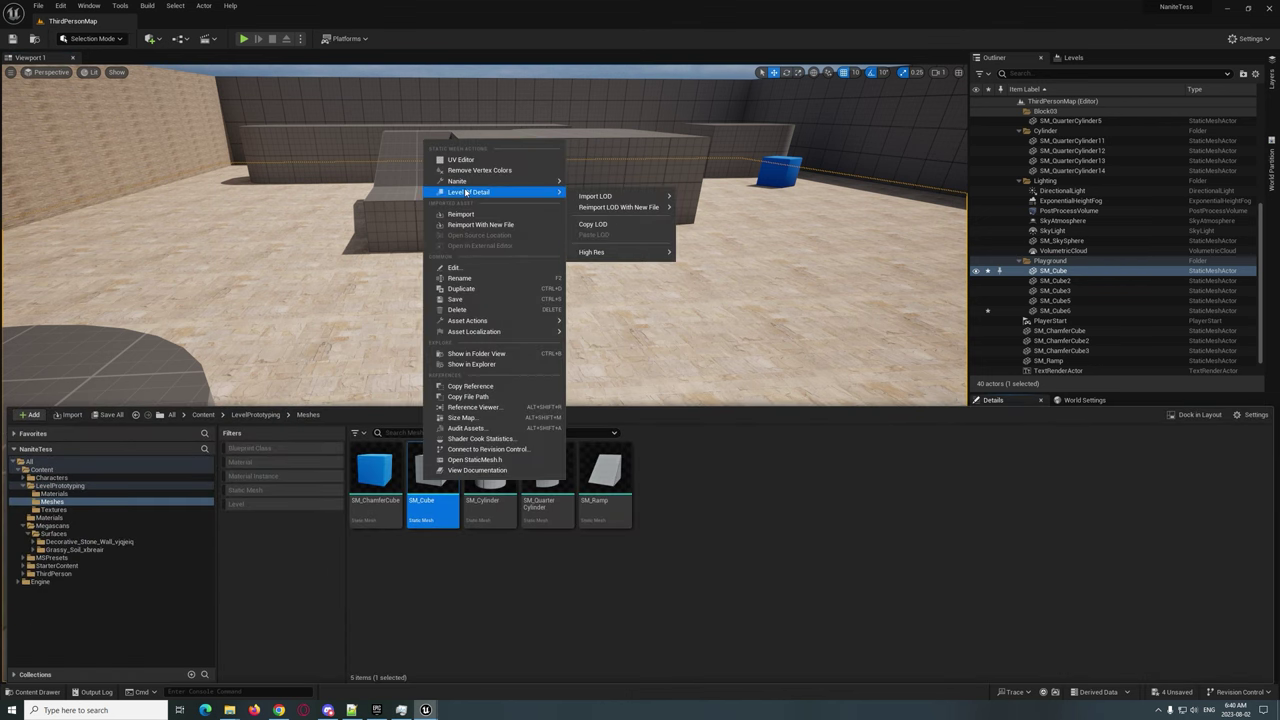
mouse_move(540, 181)
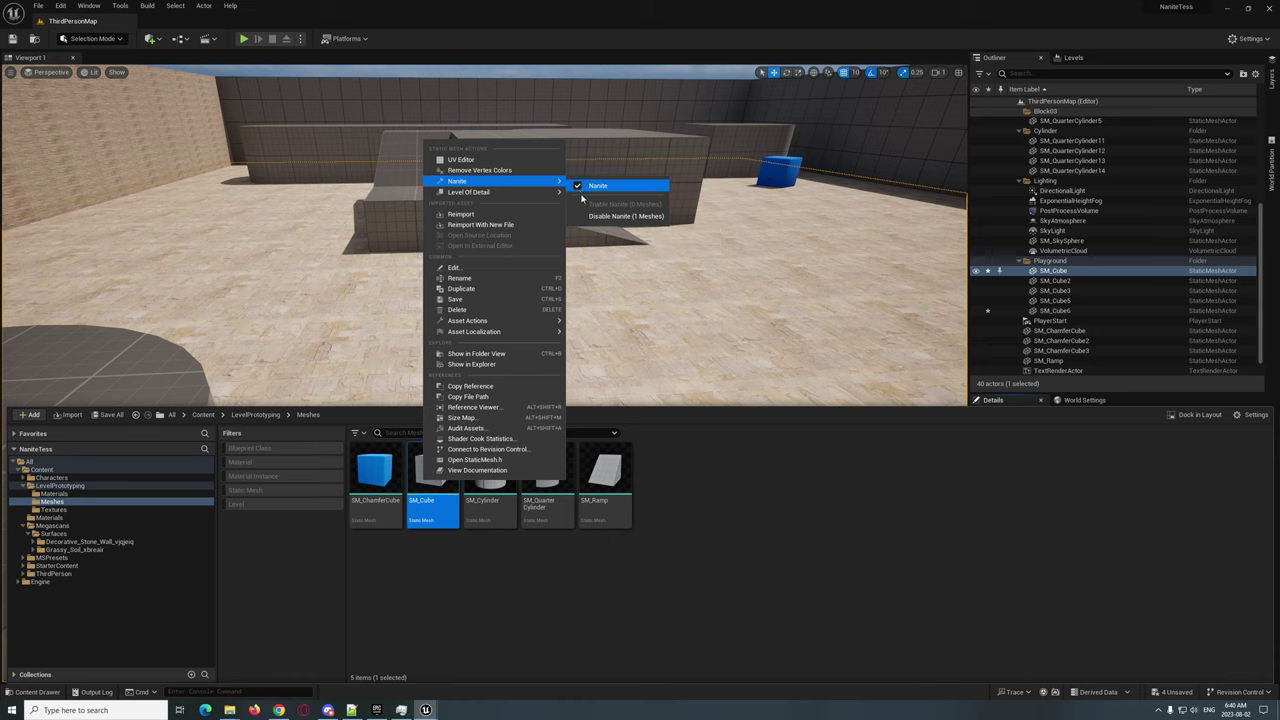
click(440, 626)
click(500, 340)
scroll(482, 353, down, 8)
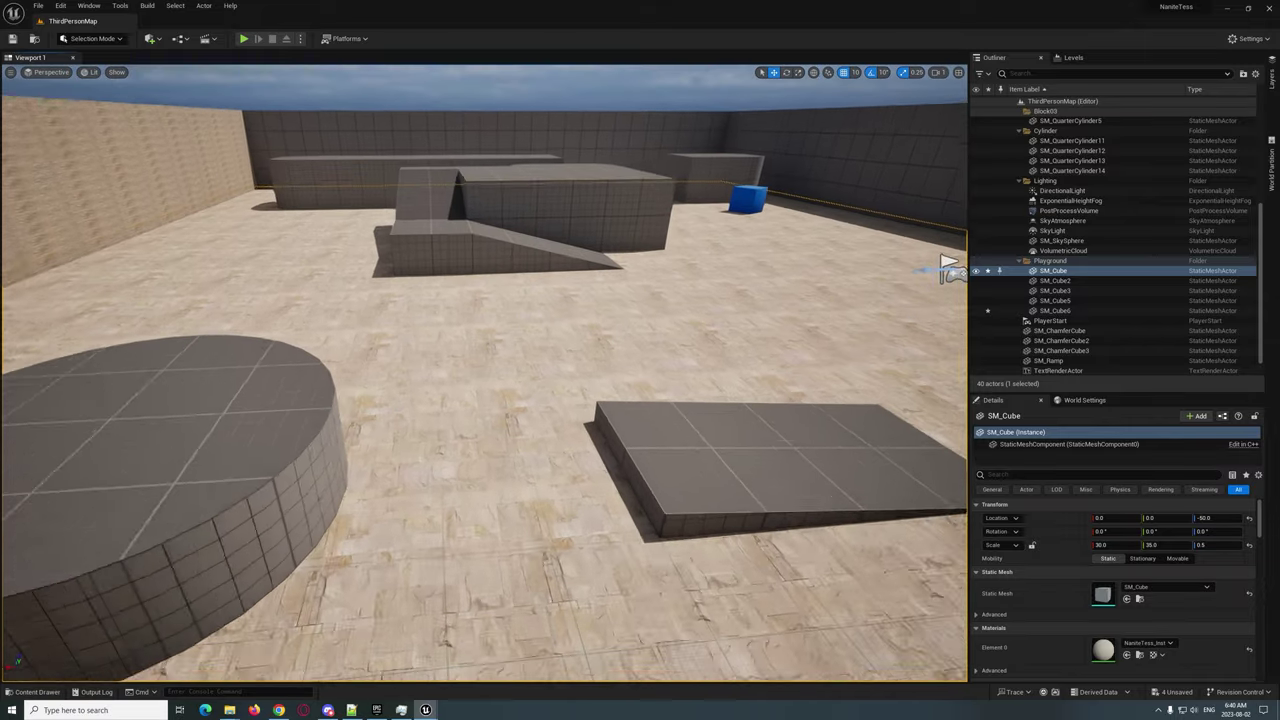
Switch the viewport to Wireframe and examine the level's mesh geometry
click(92, 72)
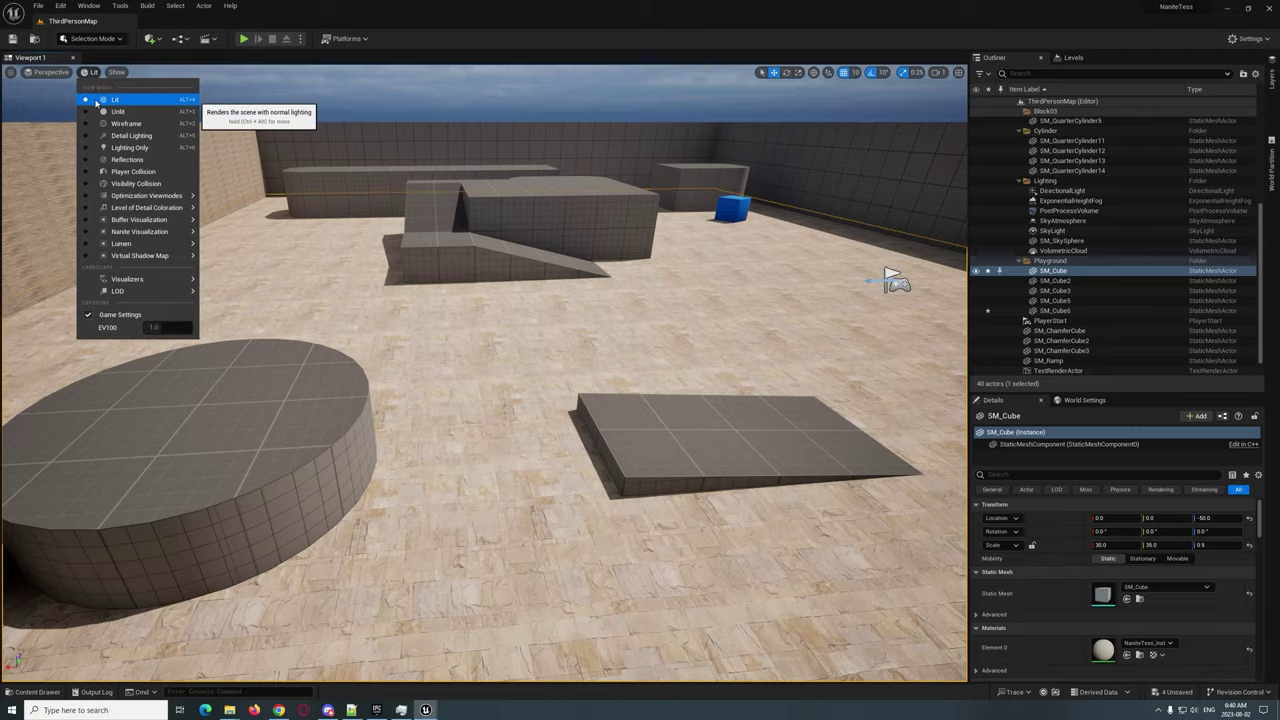
click(126, 124)
right_drag(483, 340, 550, 318)
right_drag(787, 307, 635, 275)
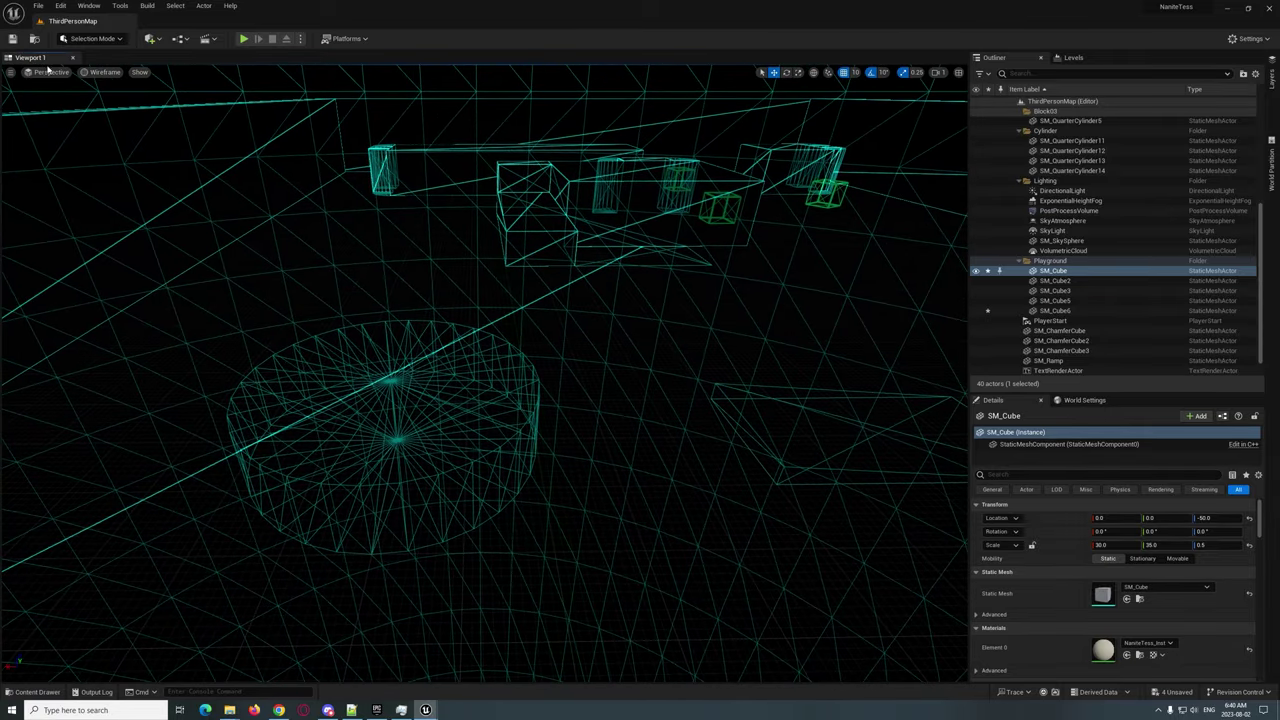
Switch the viewport to the Nanite Triangles visualization and examine the floor and walls
click(101, 72)
mouse_move(134, 232)
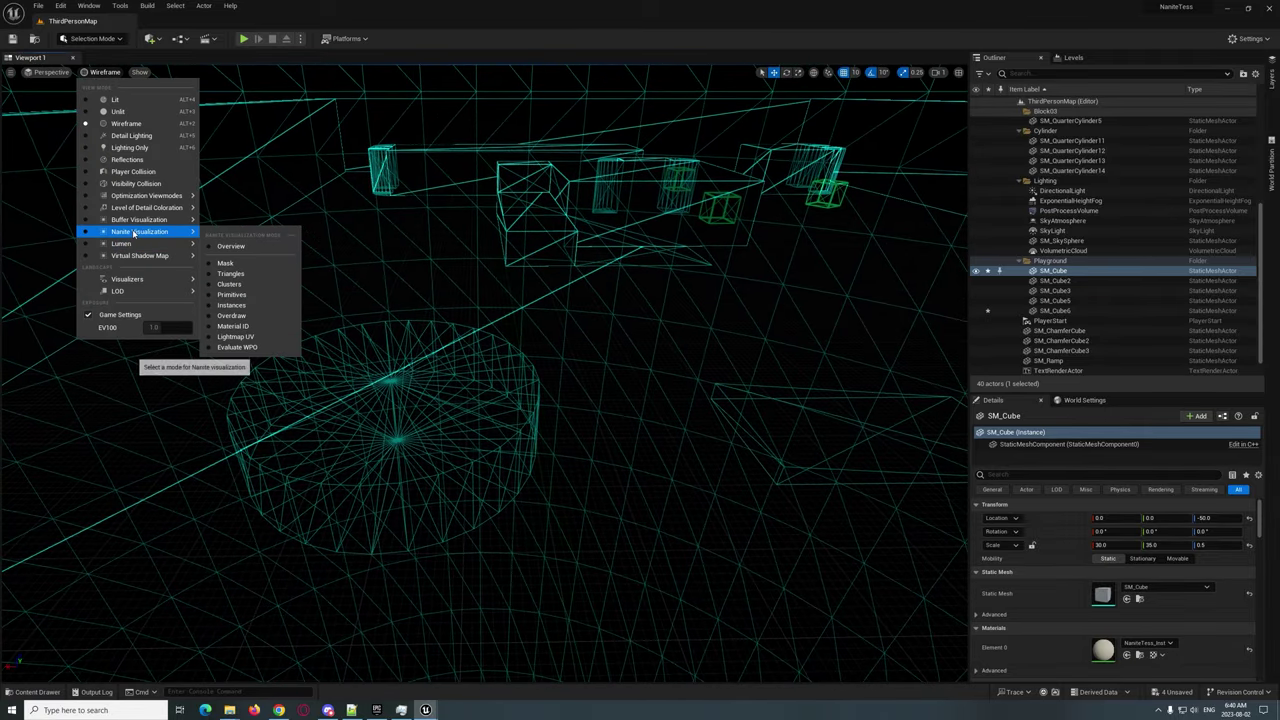
click(251, 275)
right_drag(459, 355, 286, 277)
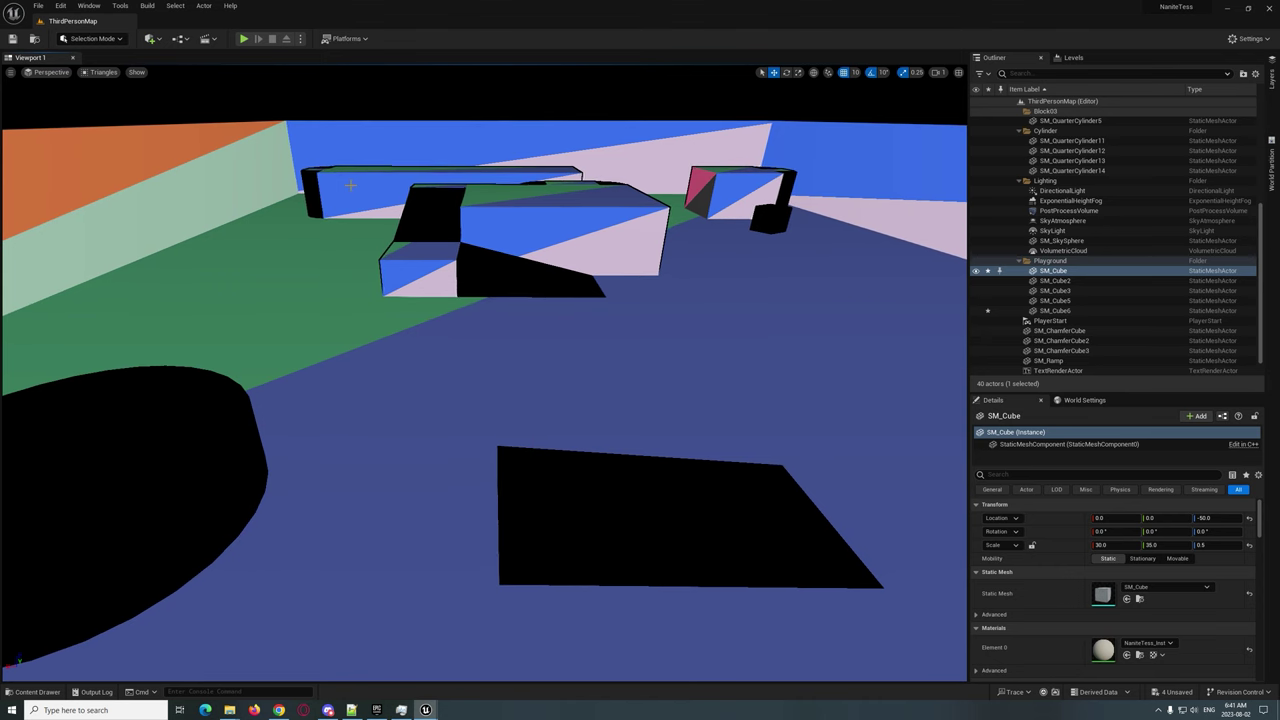
Return the viewport to the Lit view mode and view the stone floor up close
click(110, 88)
click(103, 72)
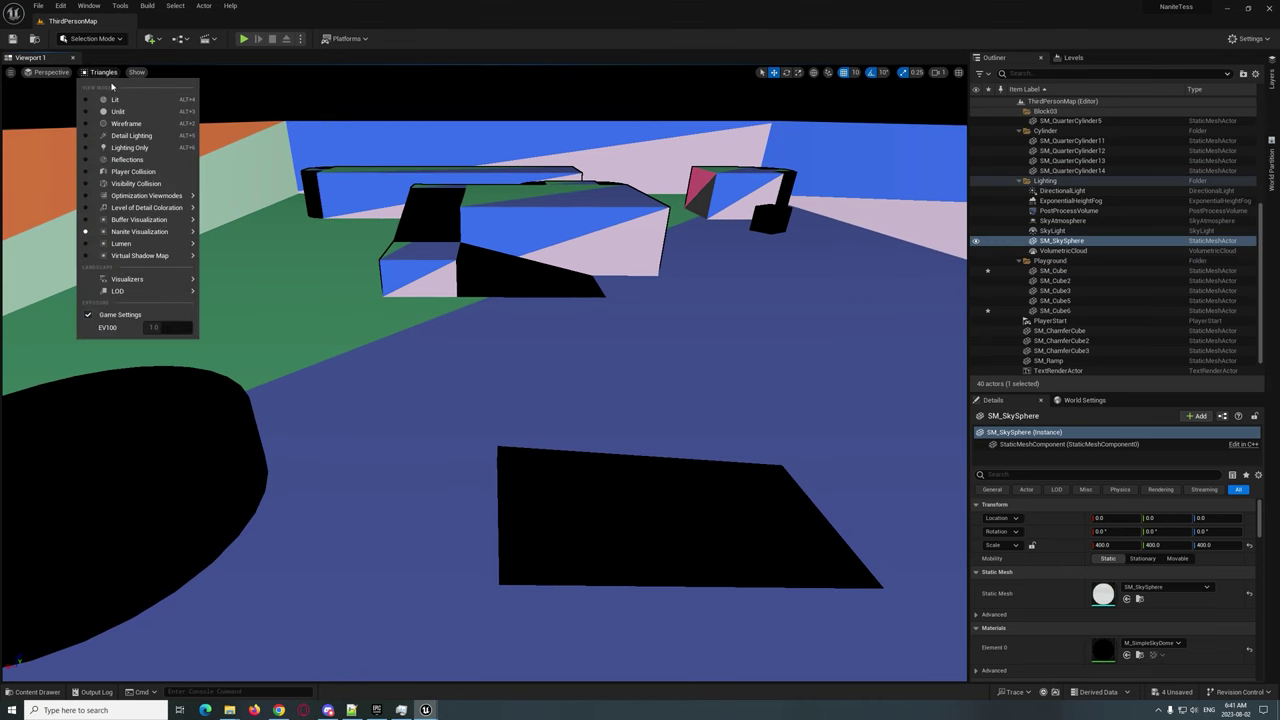
click(115, 99)
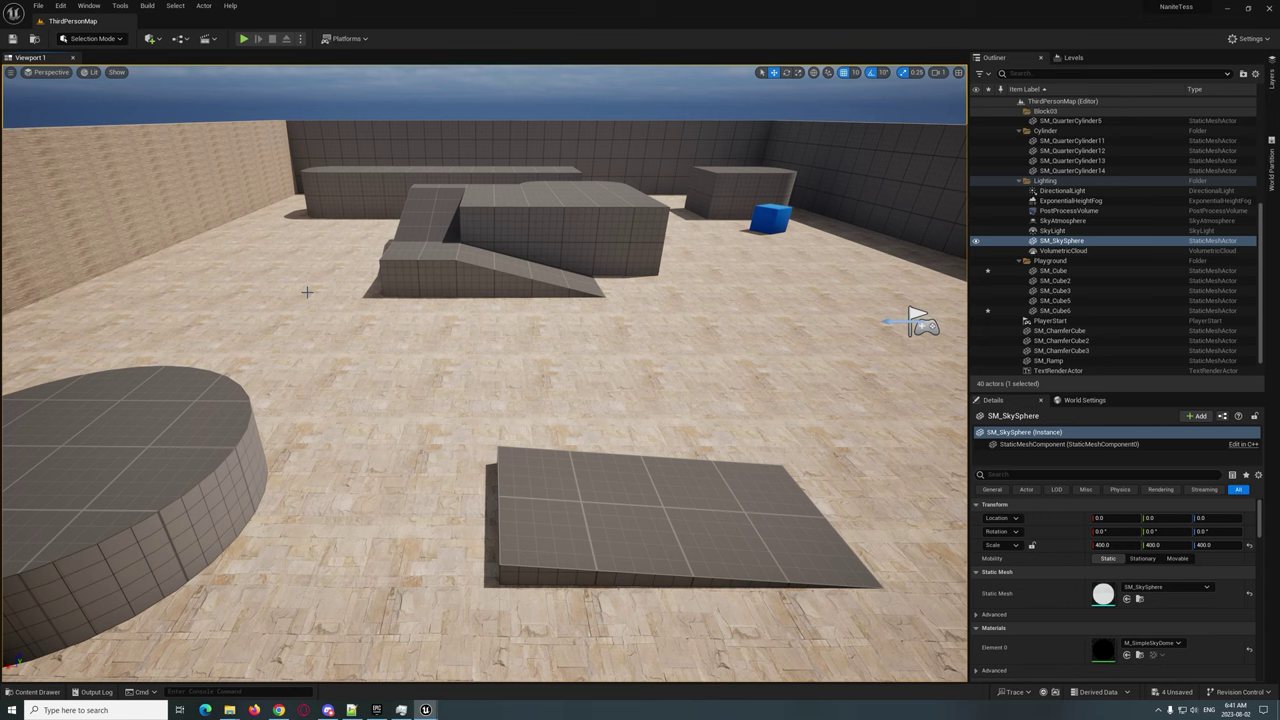
key(w)
mouse_move(400, 378)
right_down()
mouse_move(404, 345)
mouse_move(385, 400)
mouse_move(400, 377)
right_up()
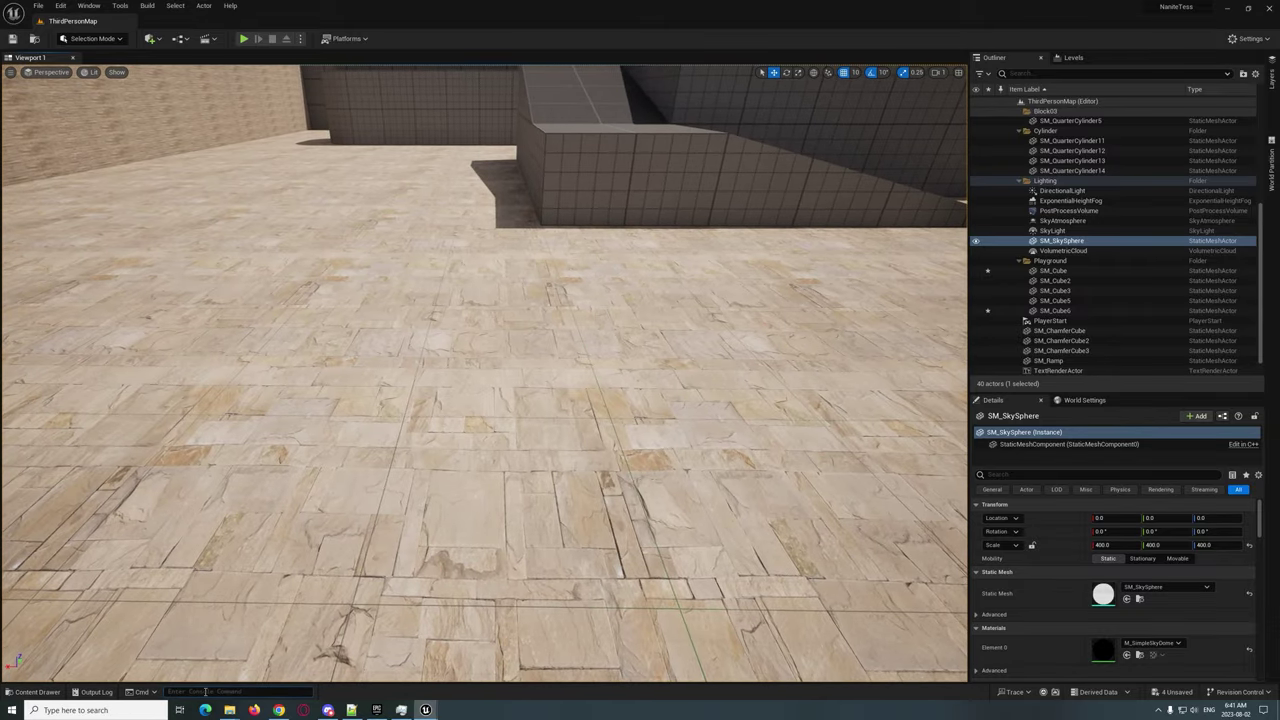
Find and enter the r.Nanite.AllowTessellation console command
text(r)
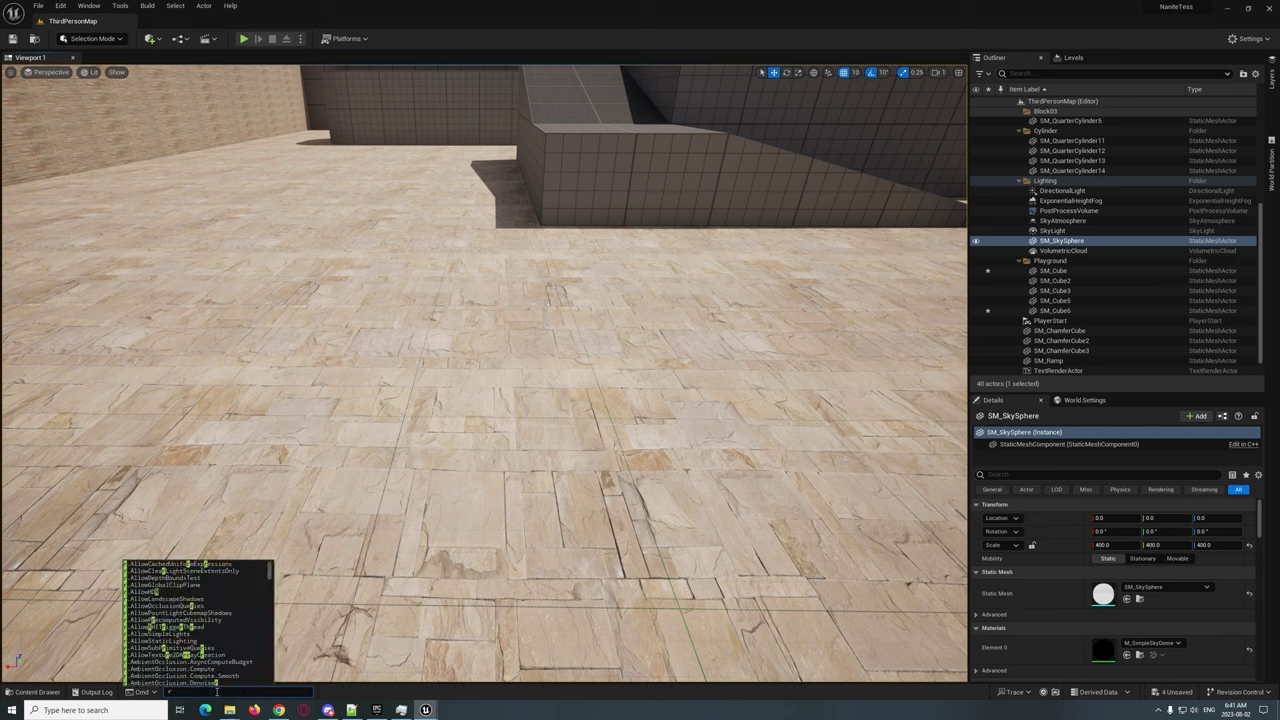
text(.nanite)
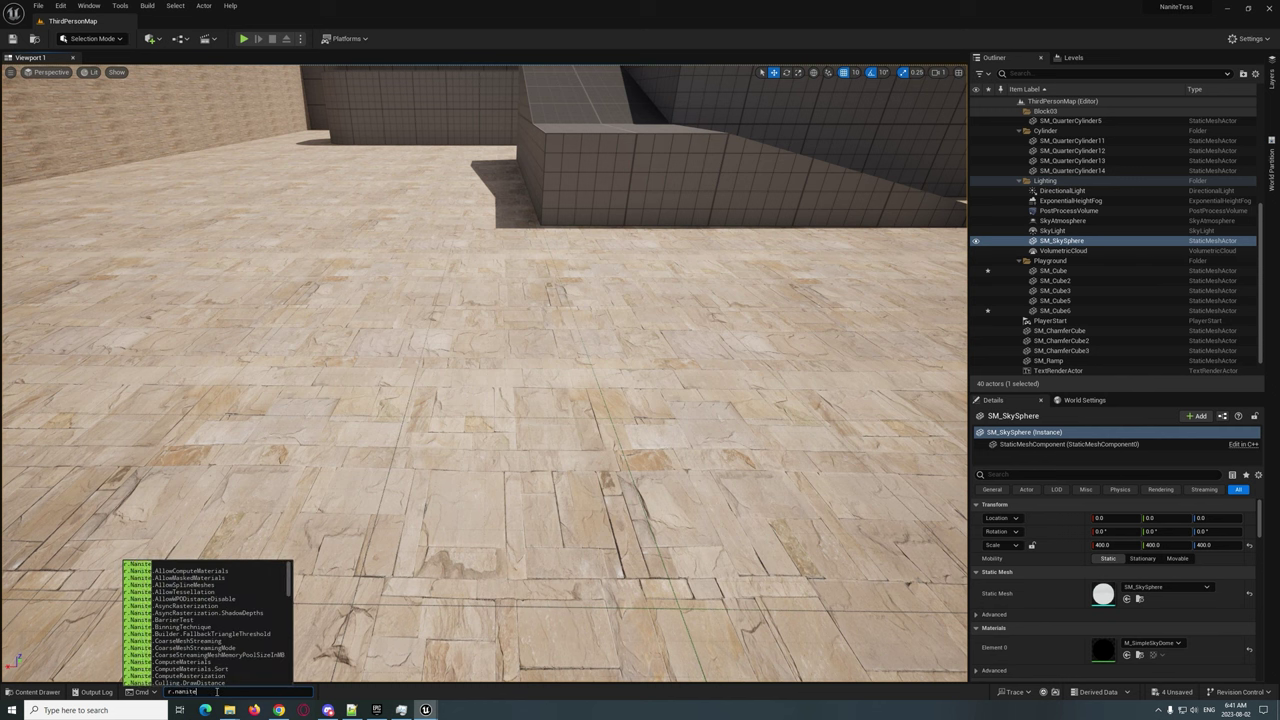
text(.a)
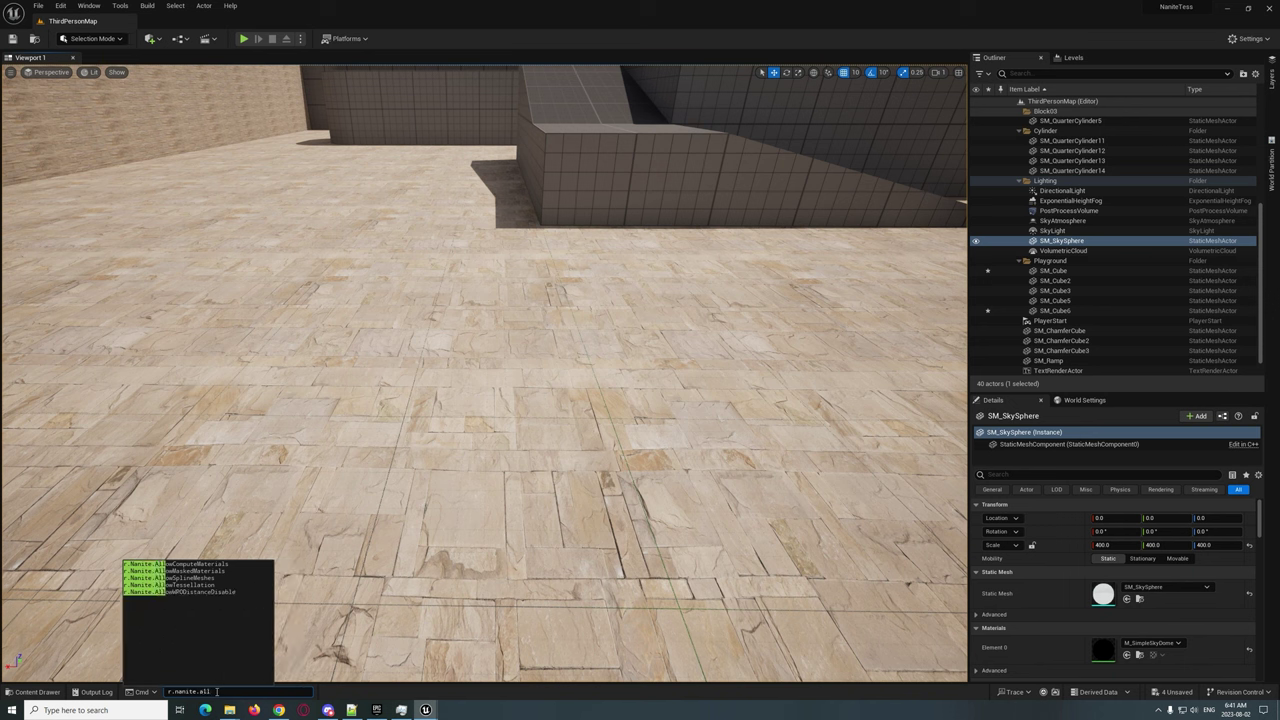
text(ll)
click(172, 585)
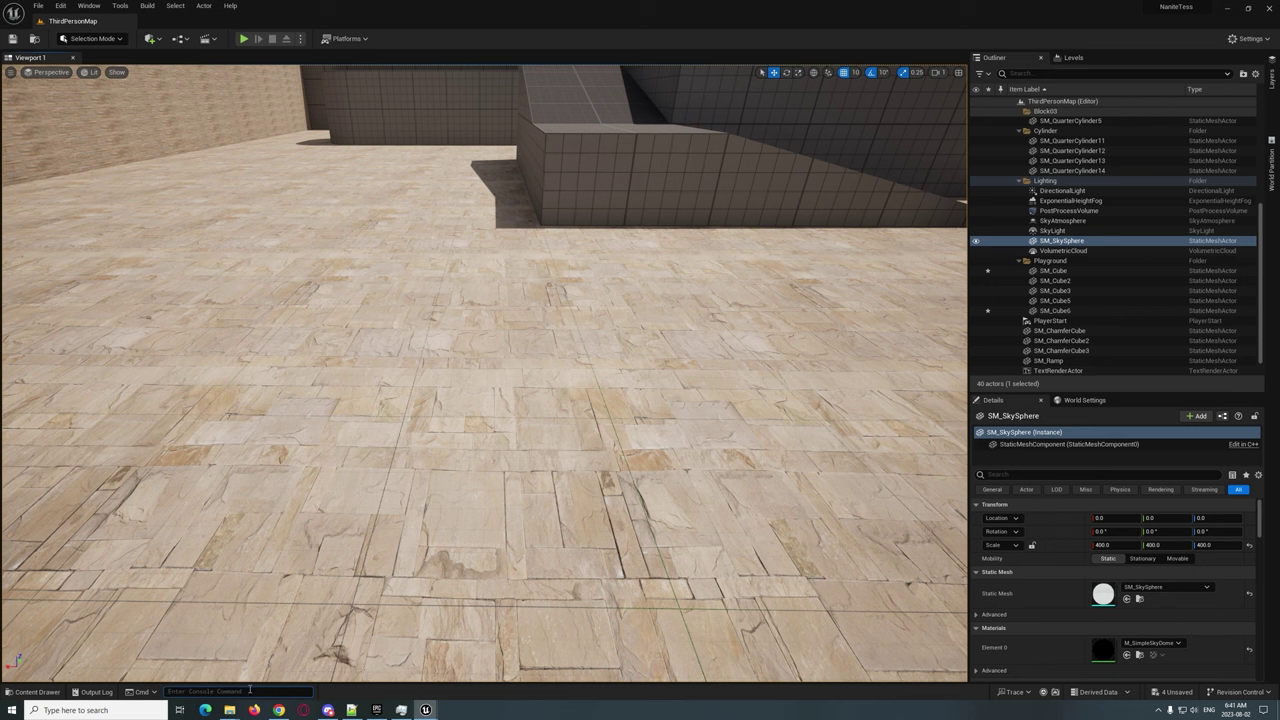
Run the console command r.Nanite.Tessellation 1 and view the stone floor from a low angle
text(r.nanite)
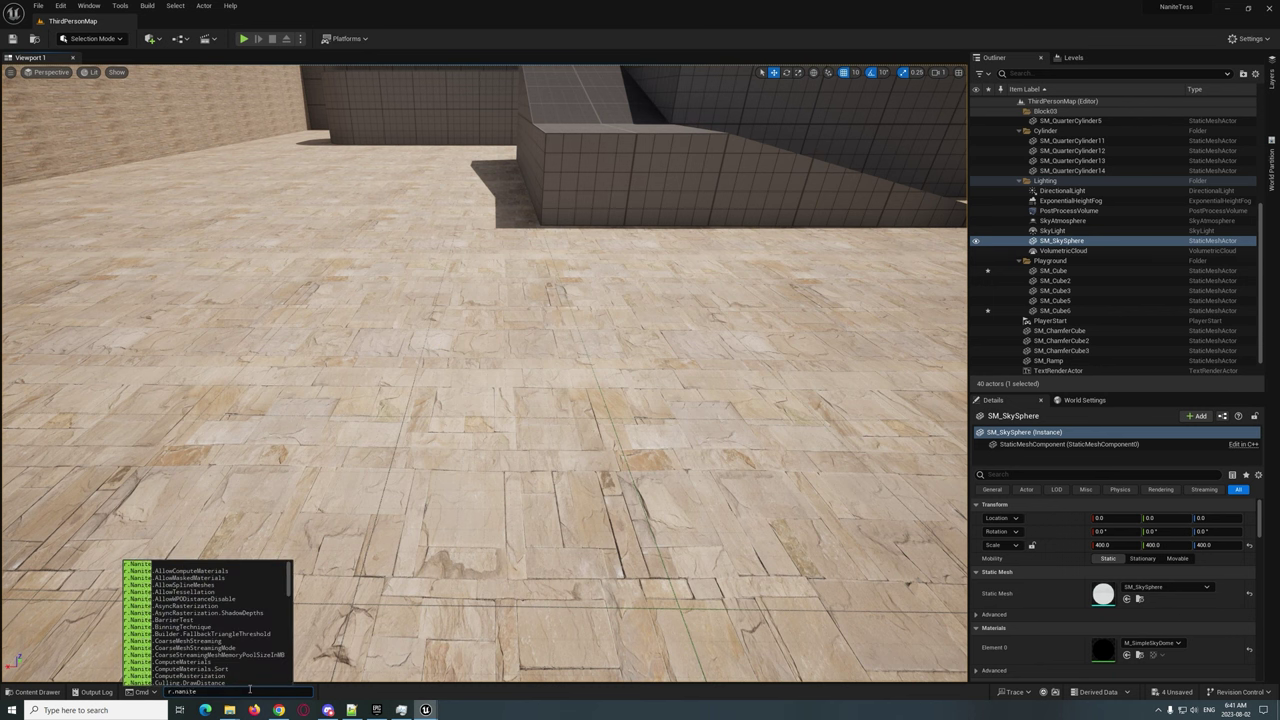
text(.t)
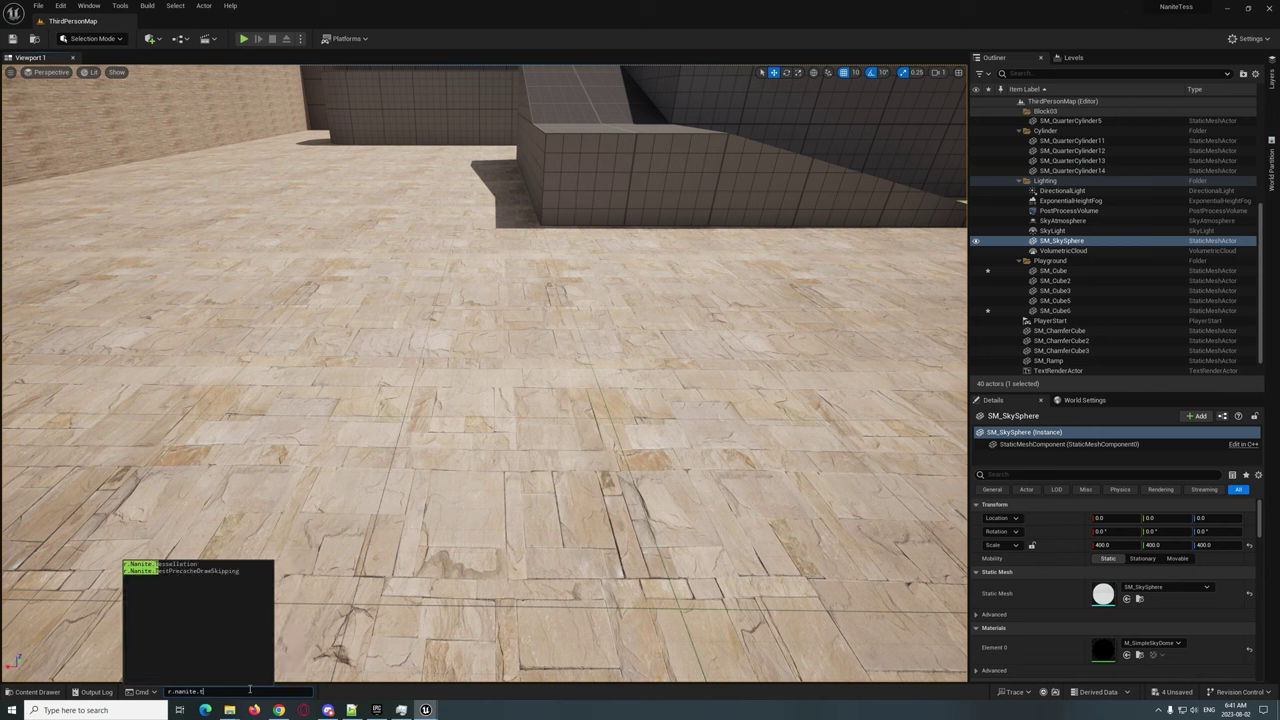
key(Tab)
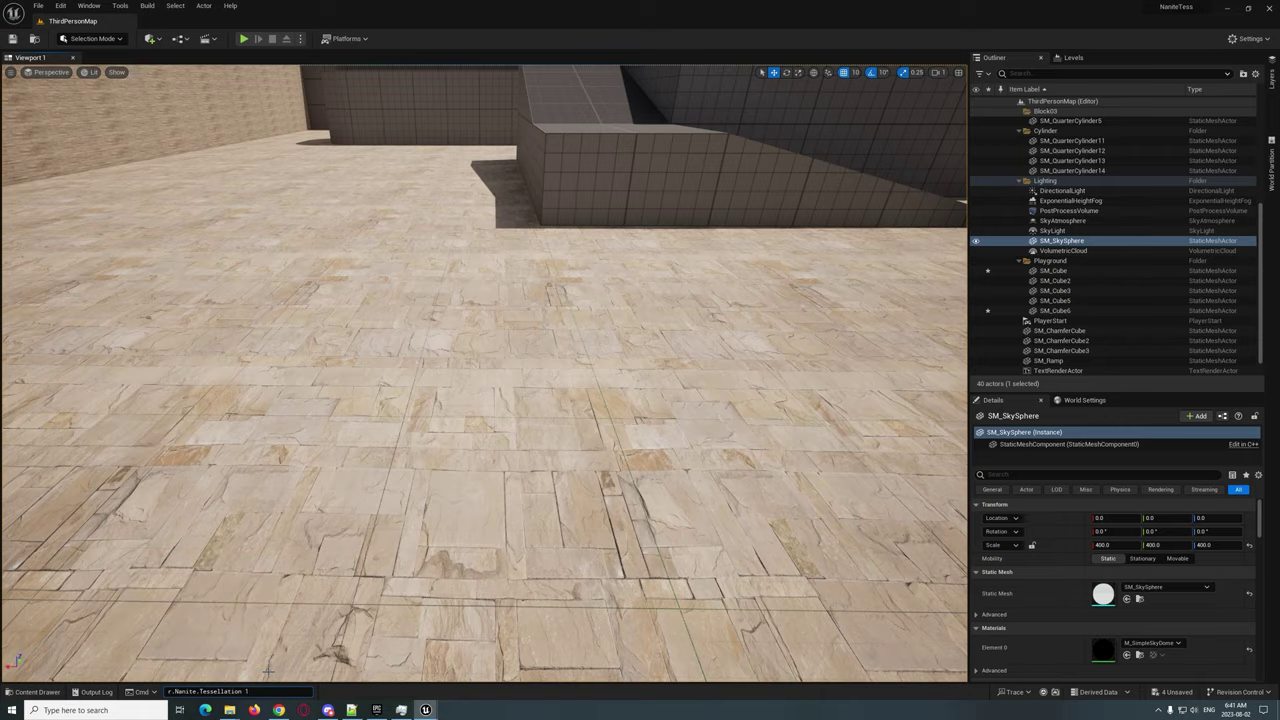
key(Return)
key(s)
right_drag(293, 356, 468, 242)
key(w)
key(s)
right_drag(300, 295, 240, 300)
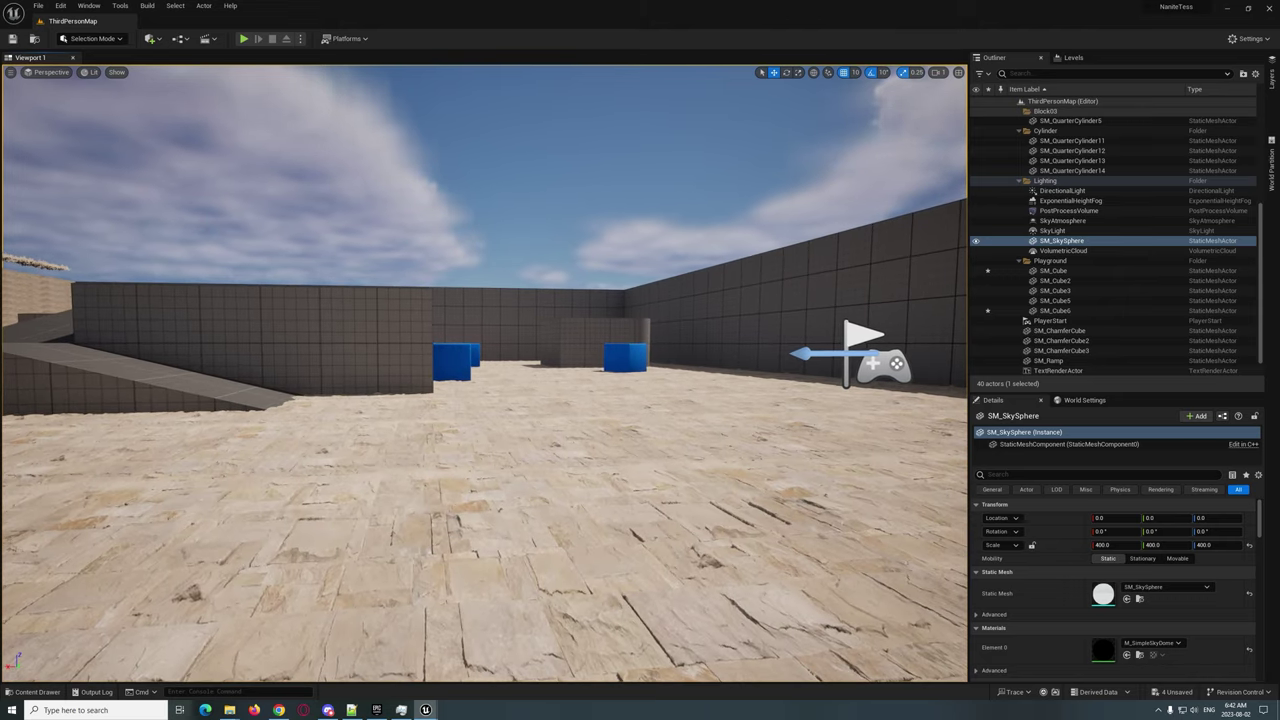
Override Displacement in the NaniteTess_Inst material instance, raise it to about 2.08, and view the floor up close
click(506, 681)
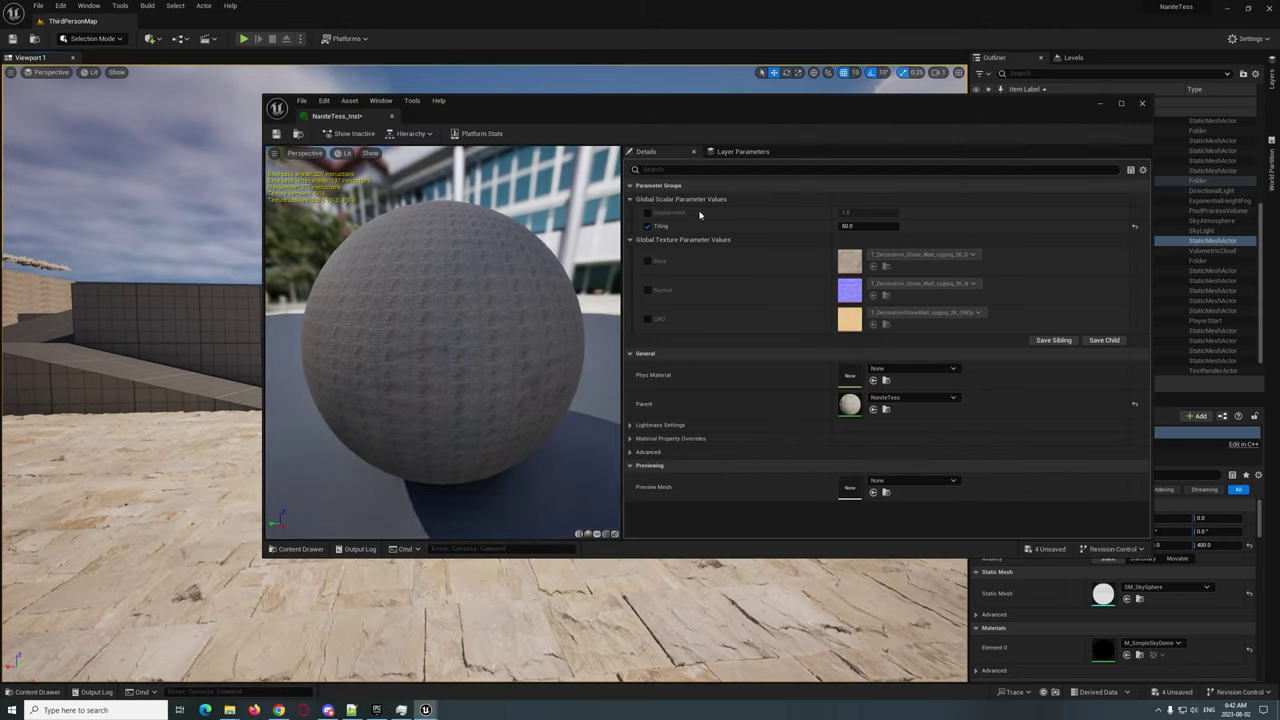
drag(643, 108, 769, 109)
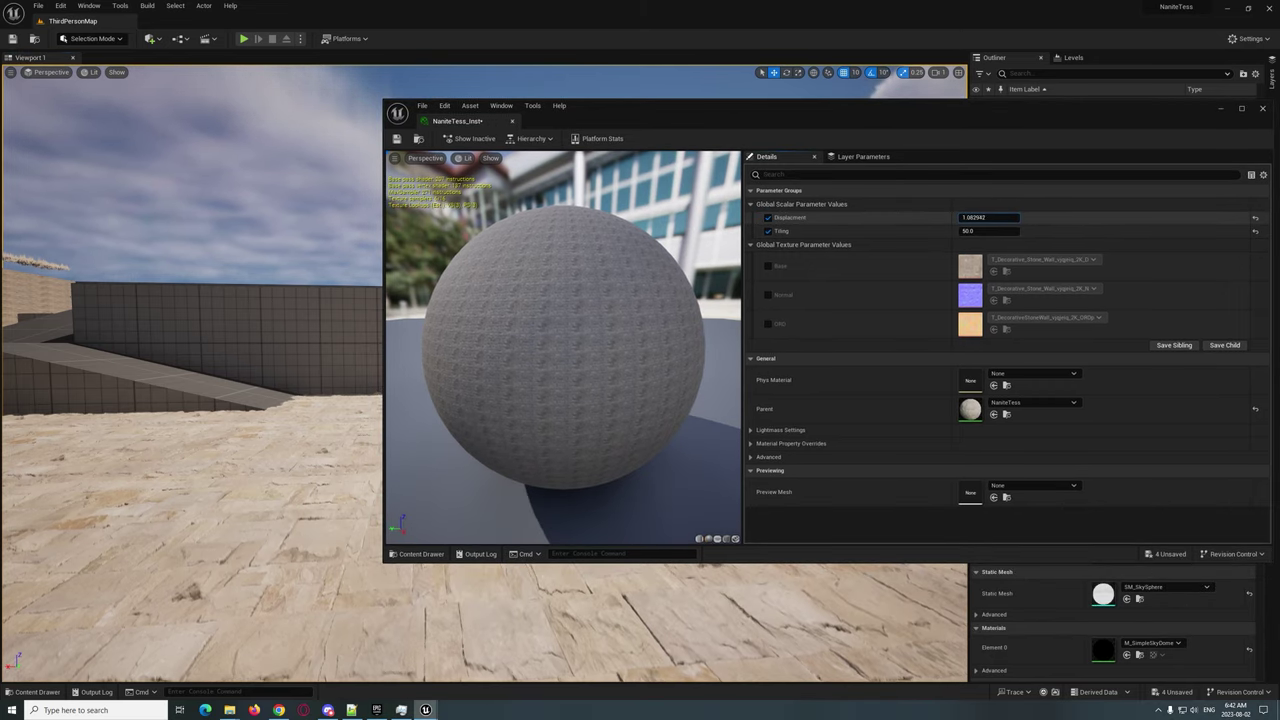
mouse_move(989, 217)
mouse_down()
mouse_move(1013, 217)
mouse_move(990, 217)
mouse_up()
drag(817, 119, 1041, 155)
right_drag(450, 330, 383, 431)
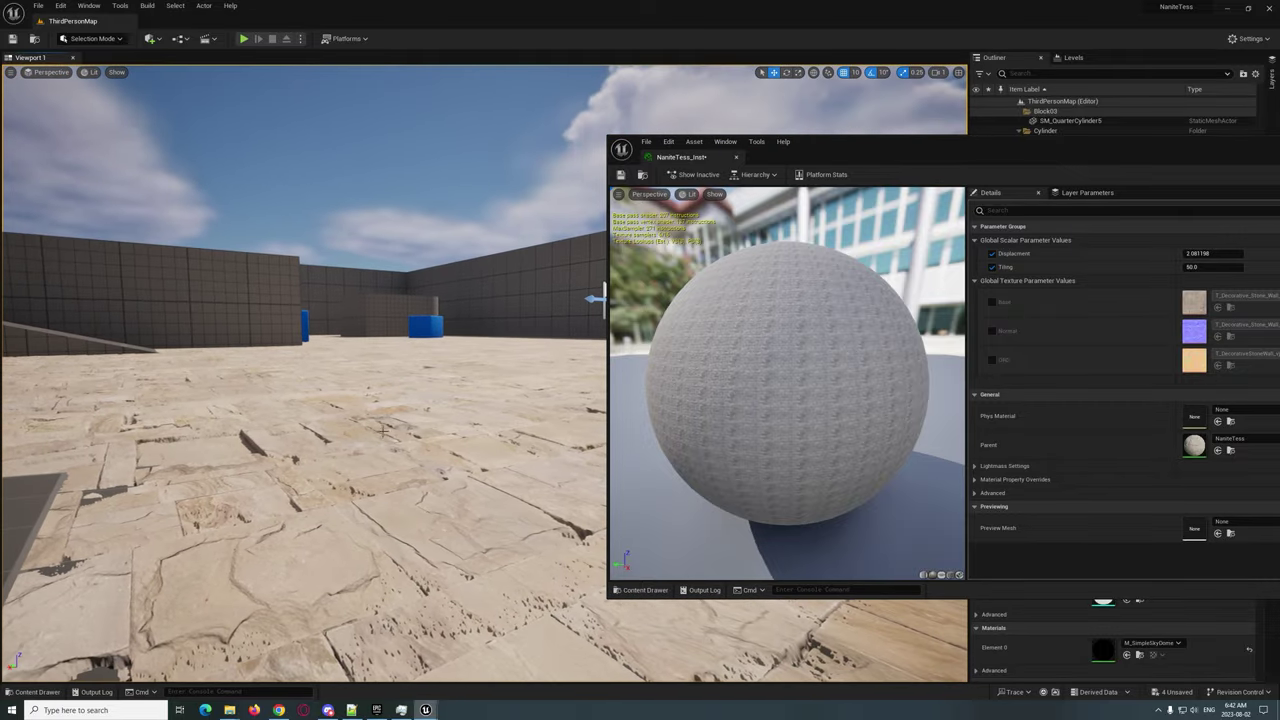
drag(838, 149, 372, 565)
right_drag(406, 438, 345, 440)
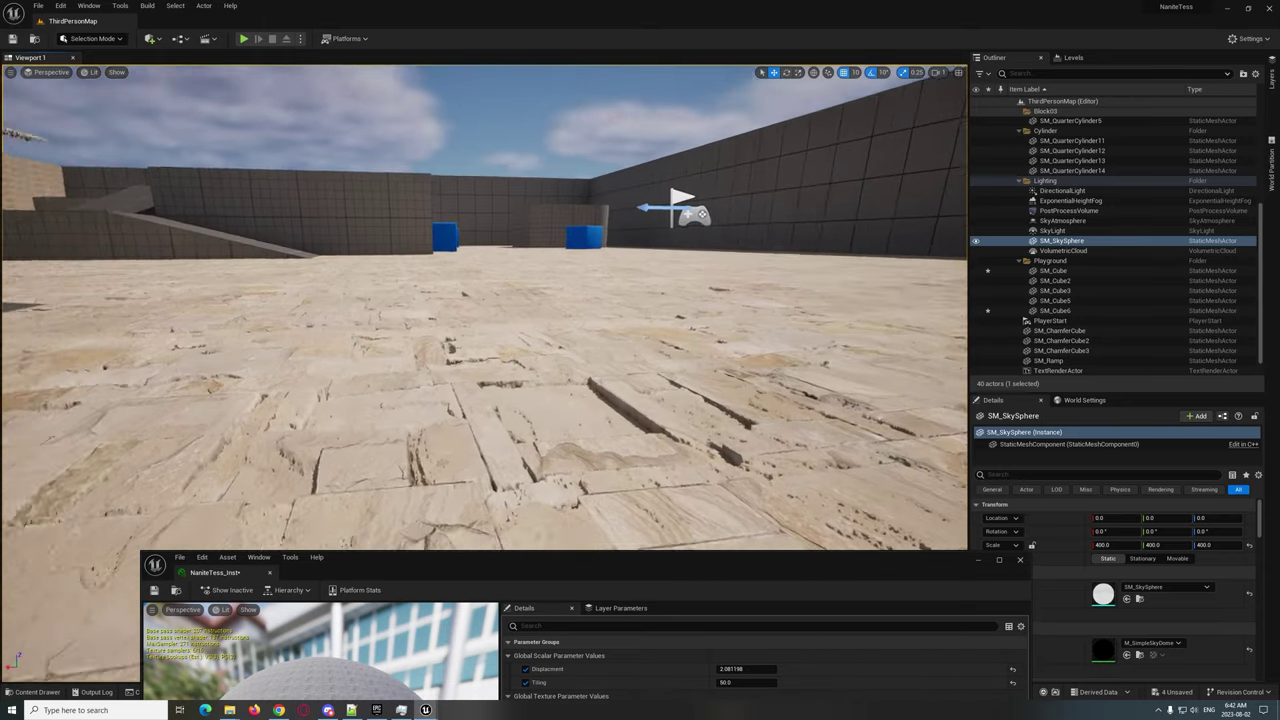
right_drag(380, 400, 345, 465)
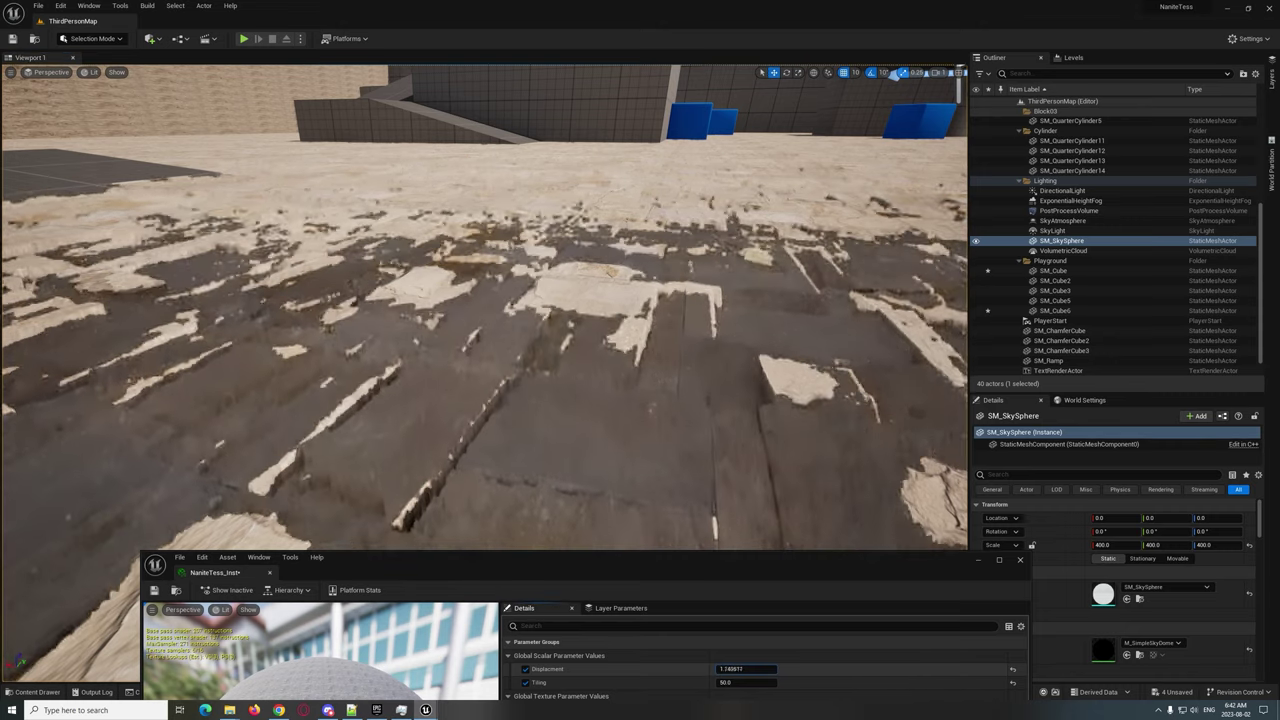
Lower the material instance's Displacement to about 0.6, bring it down to 0, and view the floor
drag(746, 669, 725, 669)
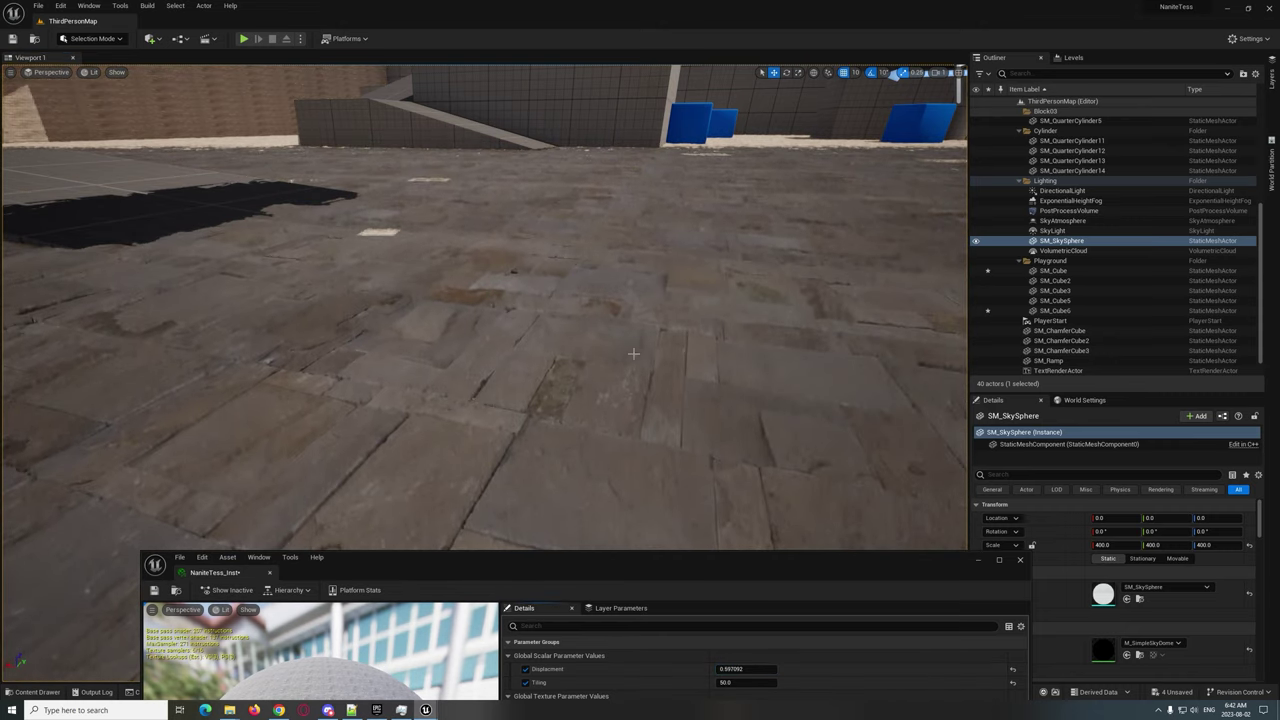
right_drag(560, 370, 625, 305)
right_drag(484, 255, 484, 250)
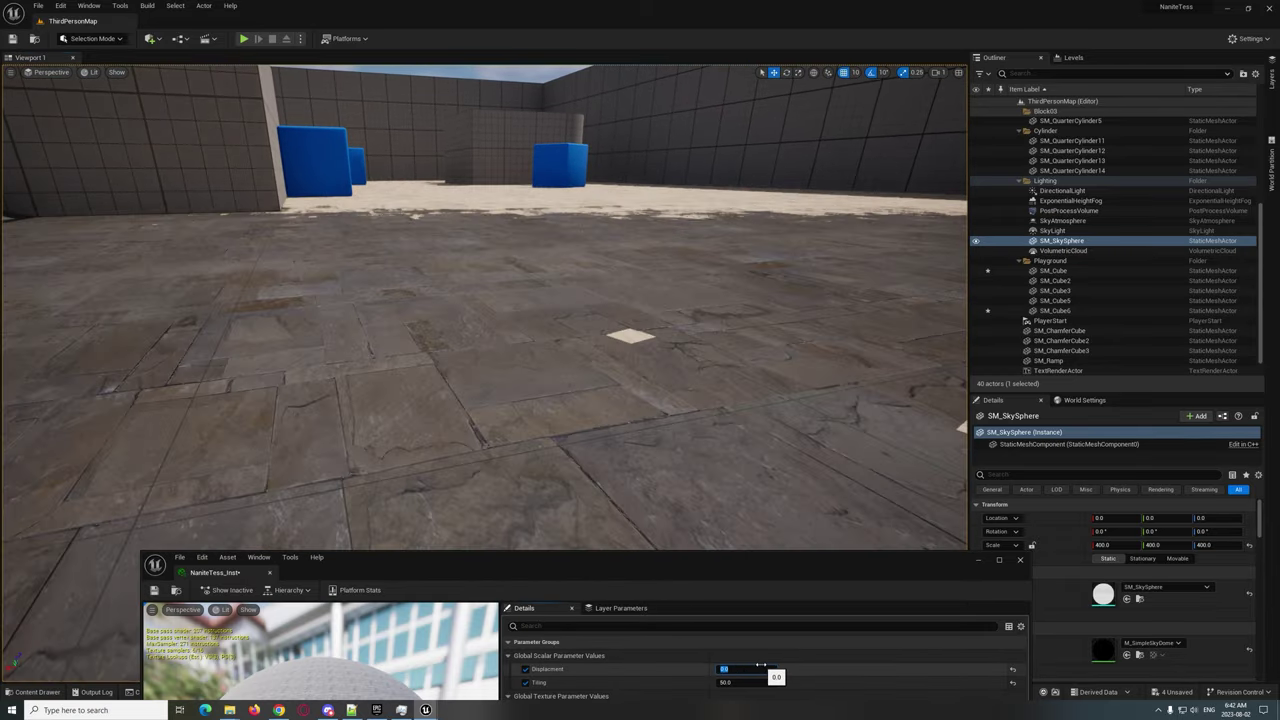
Set the material instance's Displacement to 1.0 and view the stone floor from different heights
mouse_move(660, 400)
right_down()
mouse_move(655, 490)
mouse_move(655, 405)
mouse_move(700, 372)
mouse_move(677, 383)
right_up()
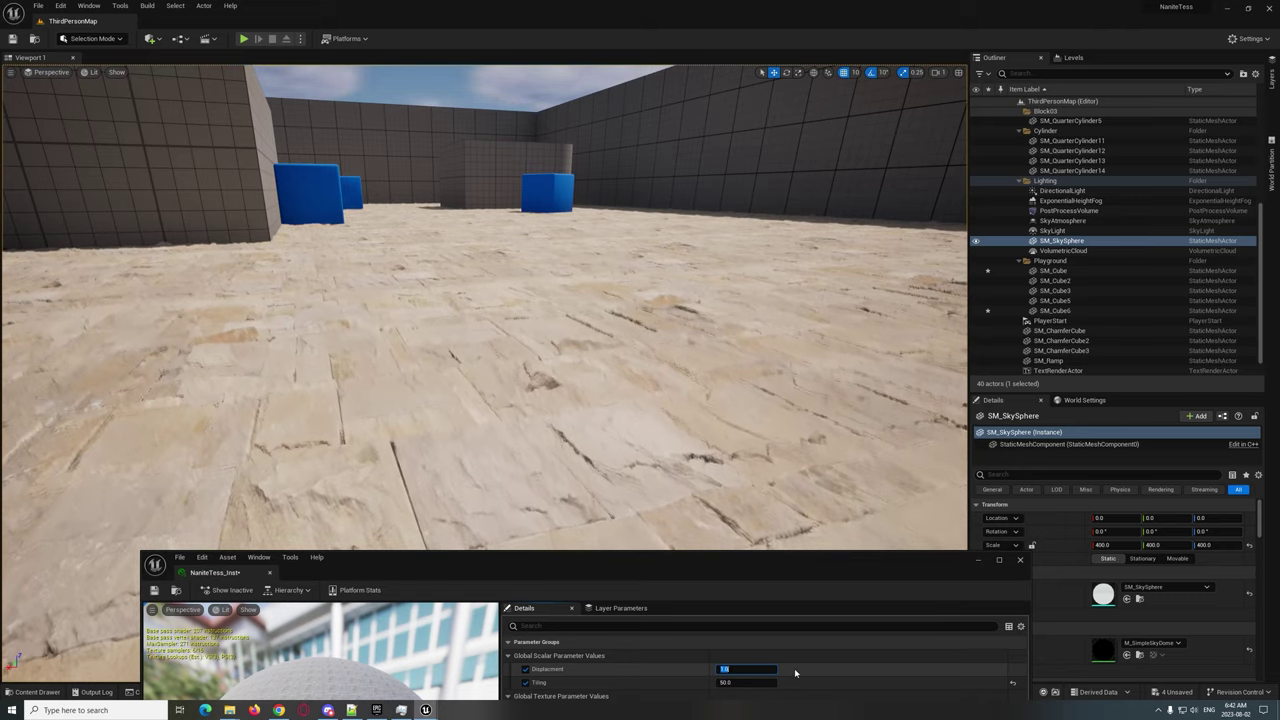
mouse_move(660, 400)
right_down()
mouse_move(670, 490)
mouse_move(655, 420)
mouse_move(716, 370)
mouse_move(680, 405)
mouse_move(652, 394)
right_up()
key(e)
key(q)
key(e)
key(d)
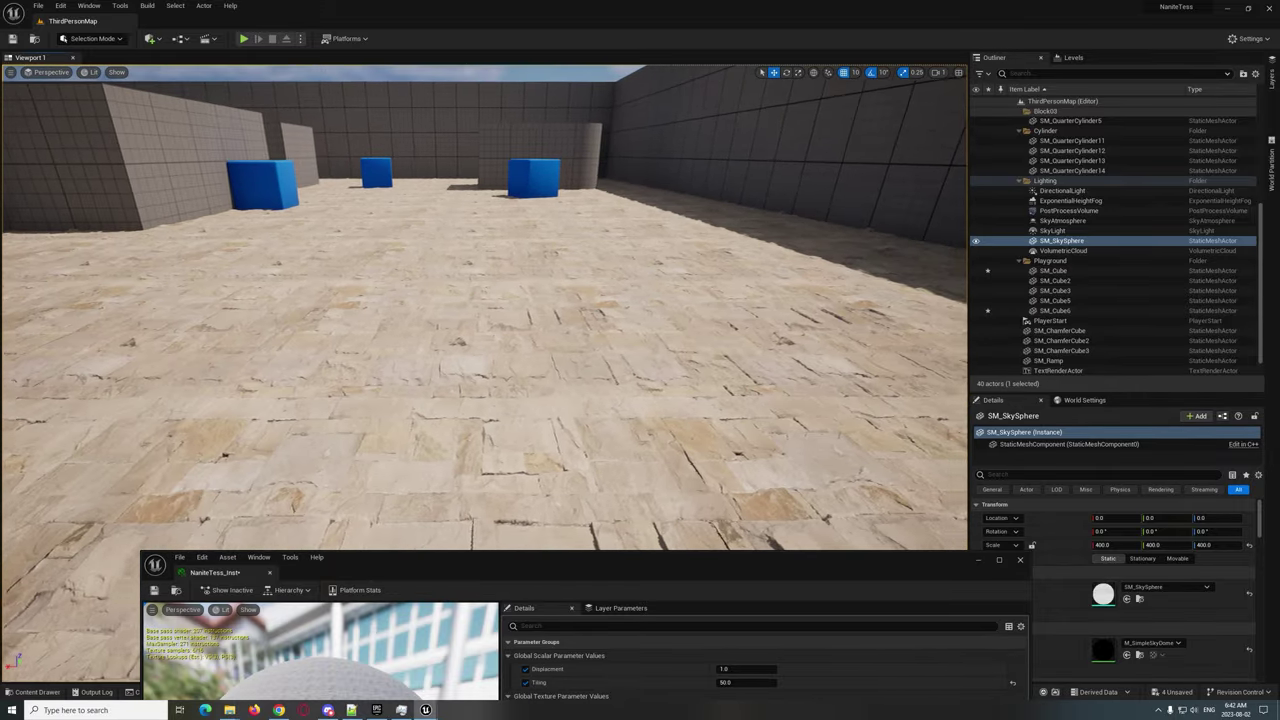
right_drag(495, 256, 490, 256)
Minimize the material instance editor and examine the displaced floor and walls in the Nanite Triangles visualization
click(979, 560)
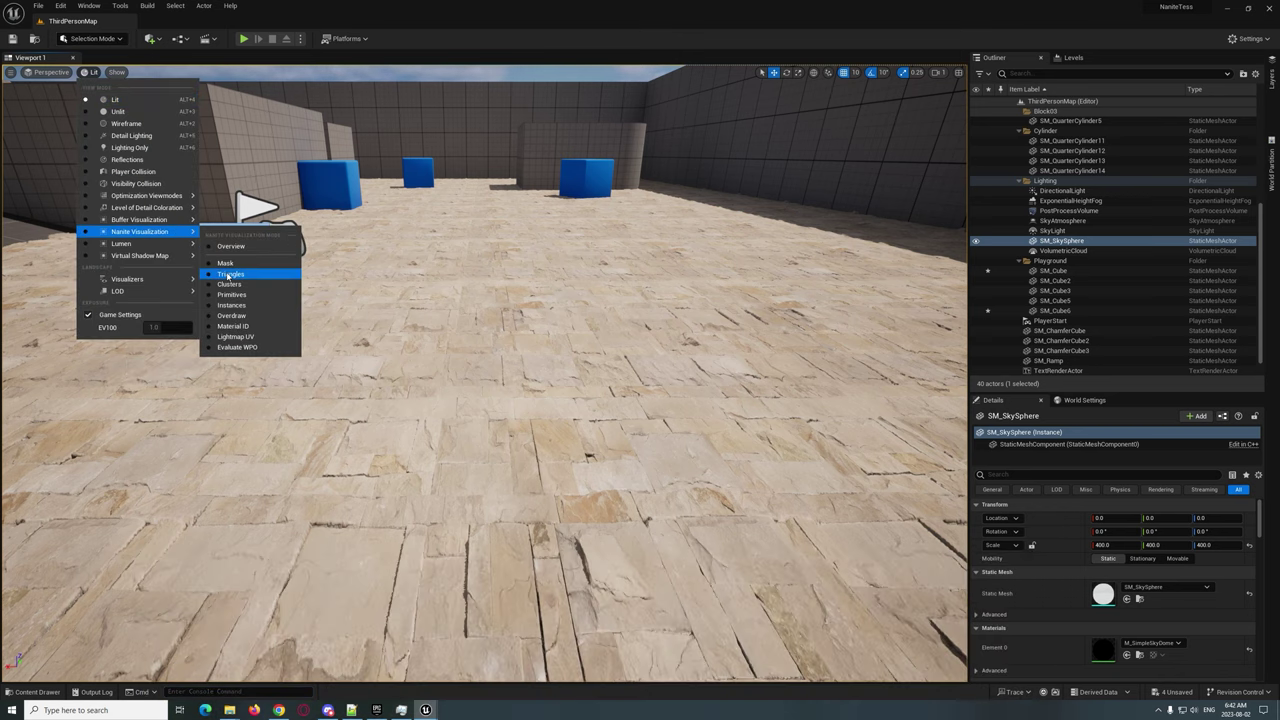
click(229, 274)
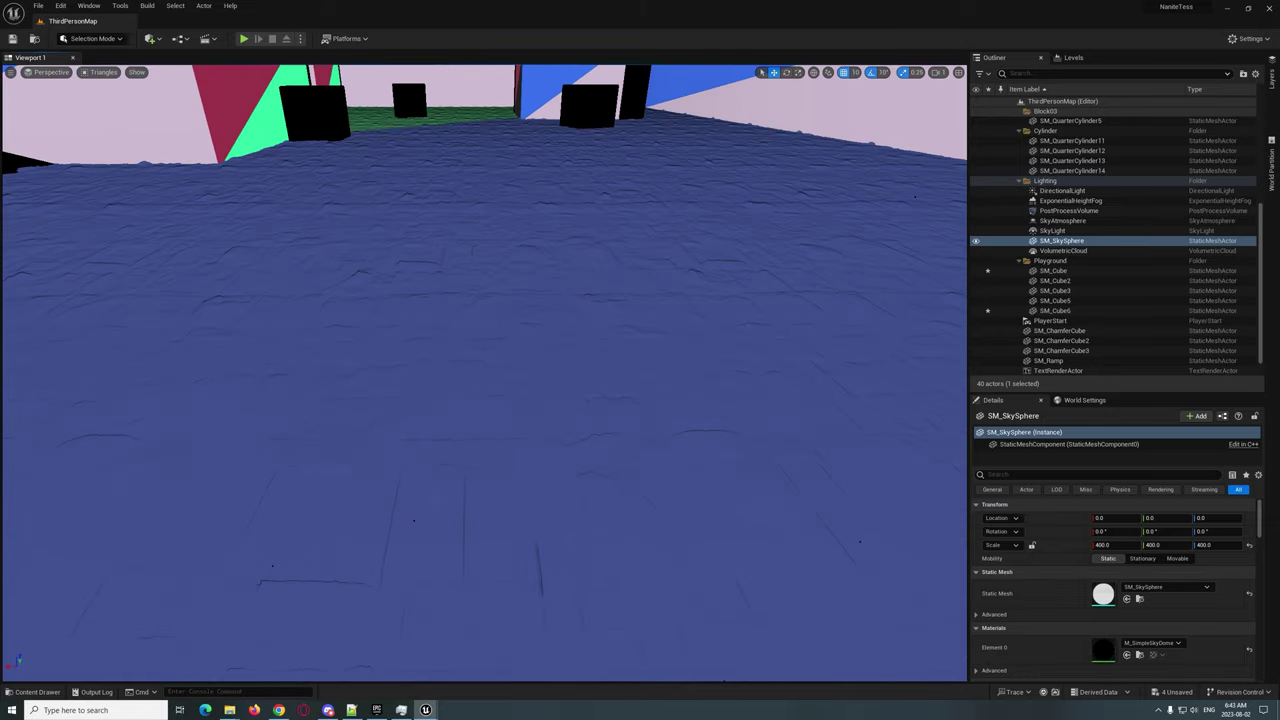
right_drag(485, 370, 740, 340)
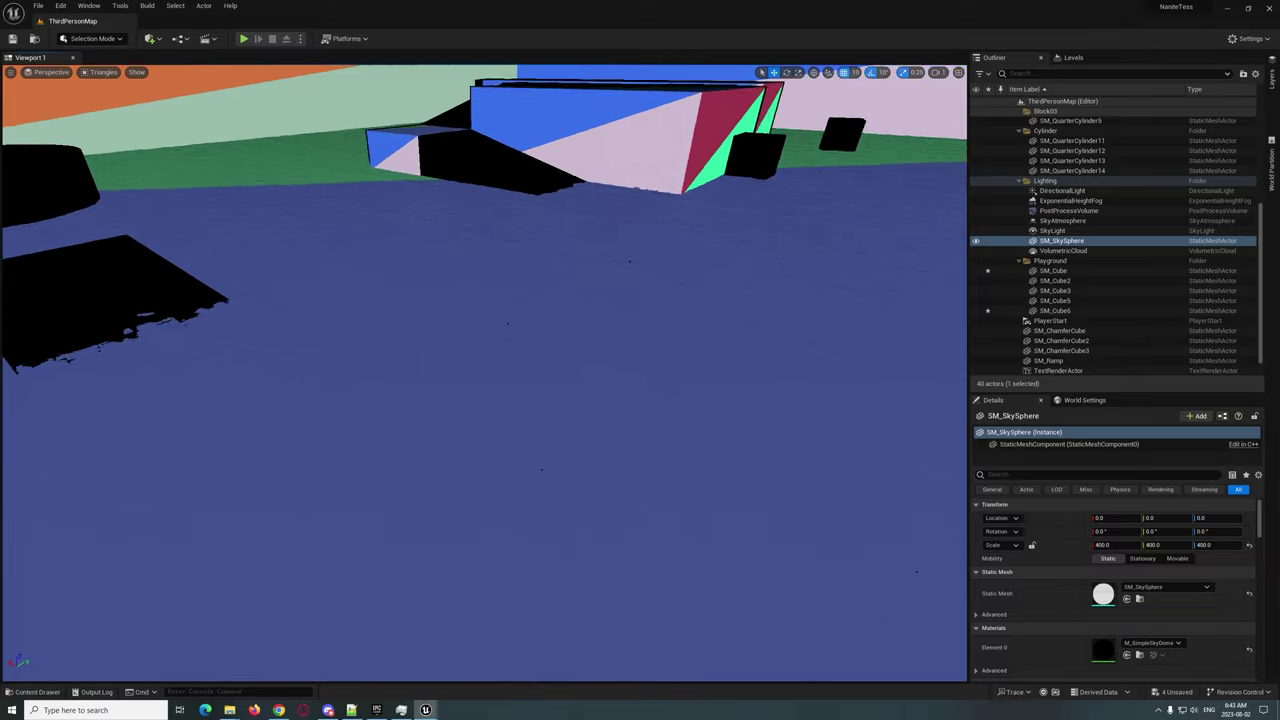
key(w)
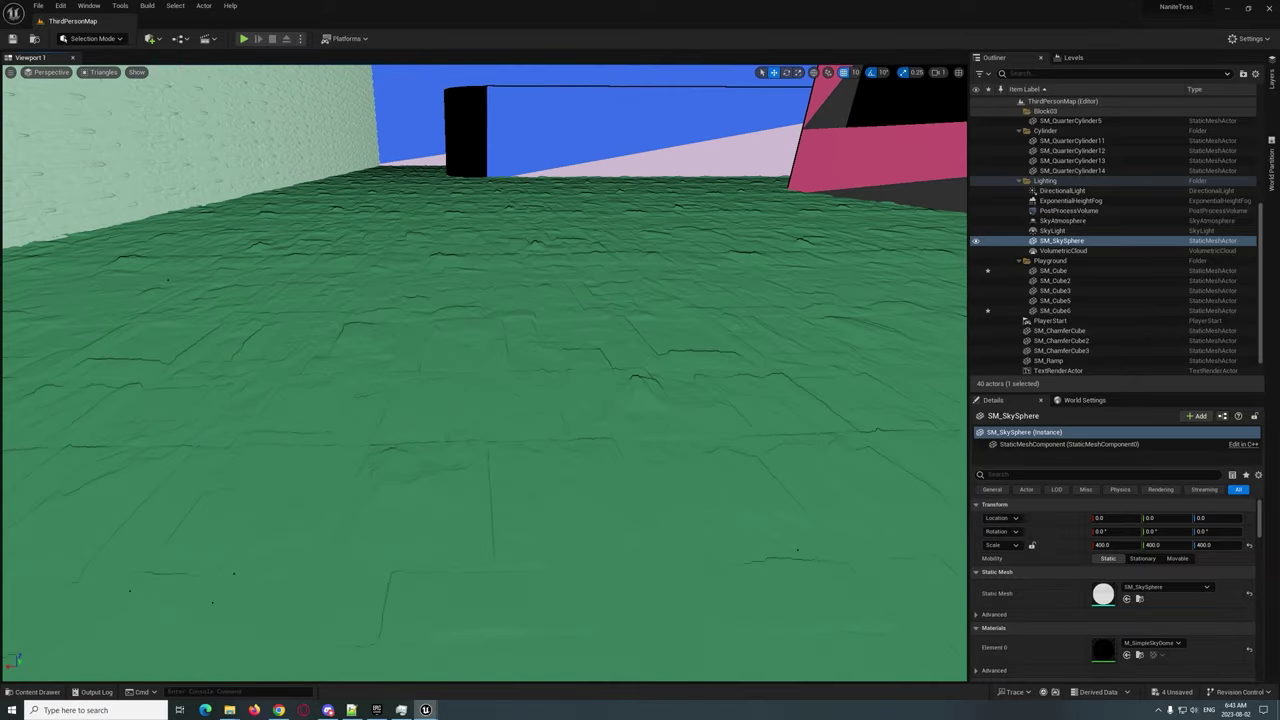
key(q)
key(e)
key(q)
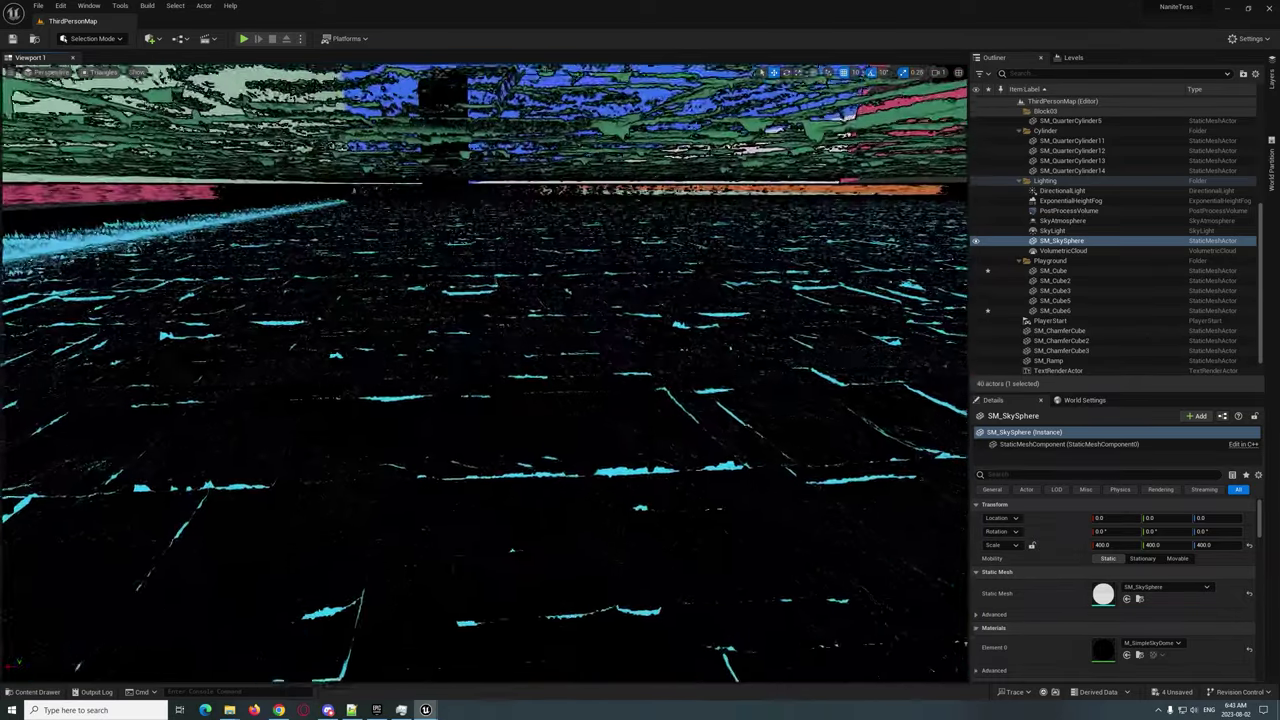